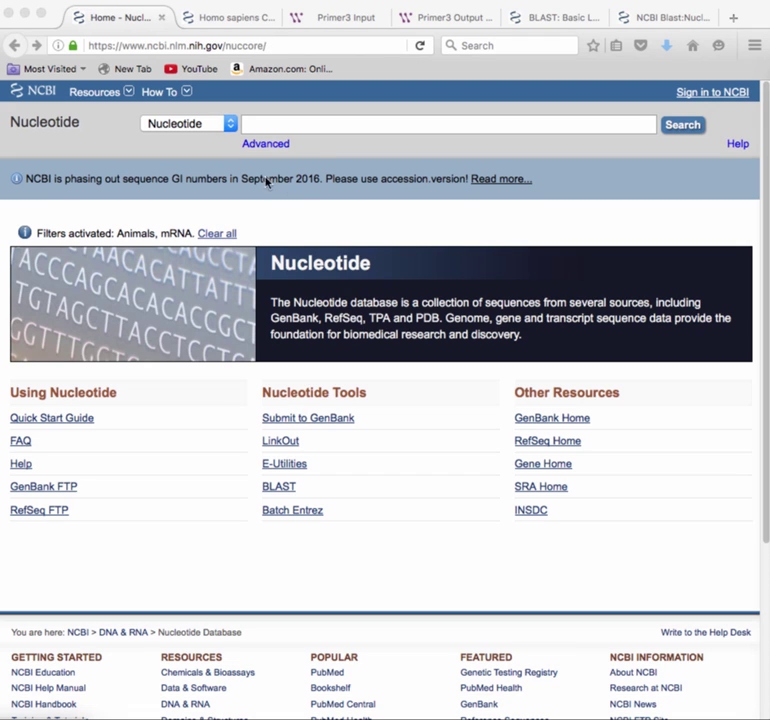
Search NCBI Nucleotide for 'Homo sapiens CD2 molecule mRNA'
left_click(344, 125)
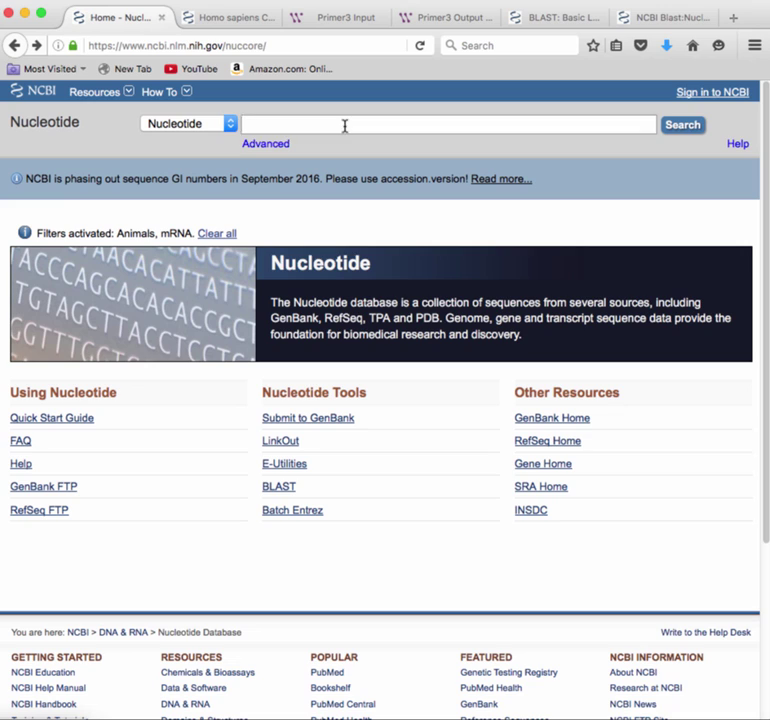
left_click(344, 125)
type("Homo sapiens CD2 molecule")
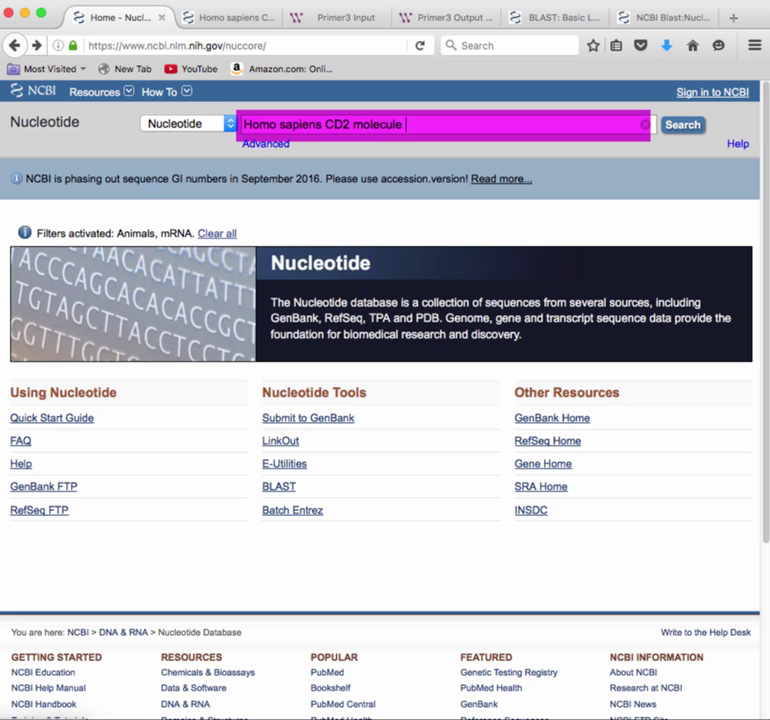
type("RNA")
key("Return")
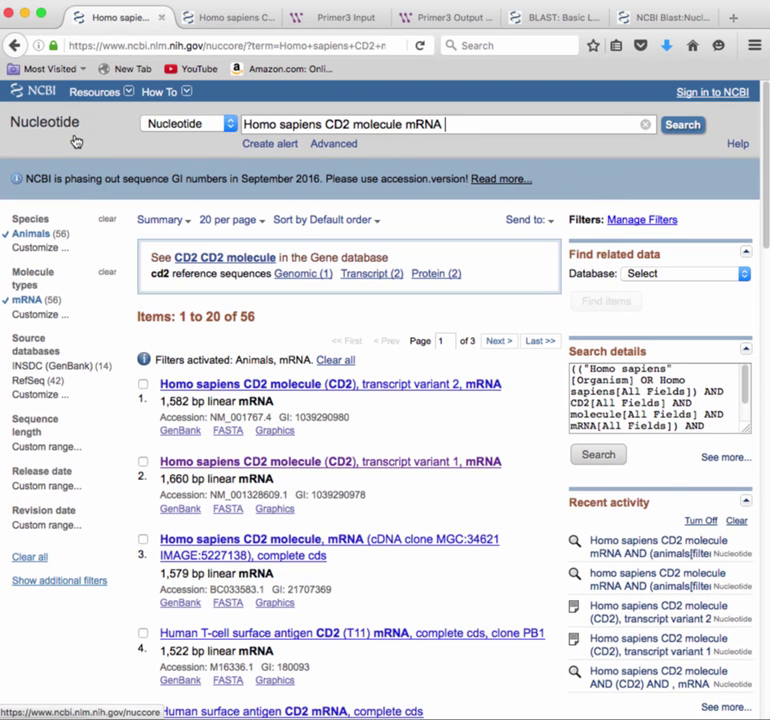
Clear the Animals and mRNA filters, then re-apply the Animals filter for 245 items
left_click(10, 239)
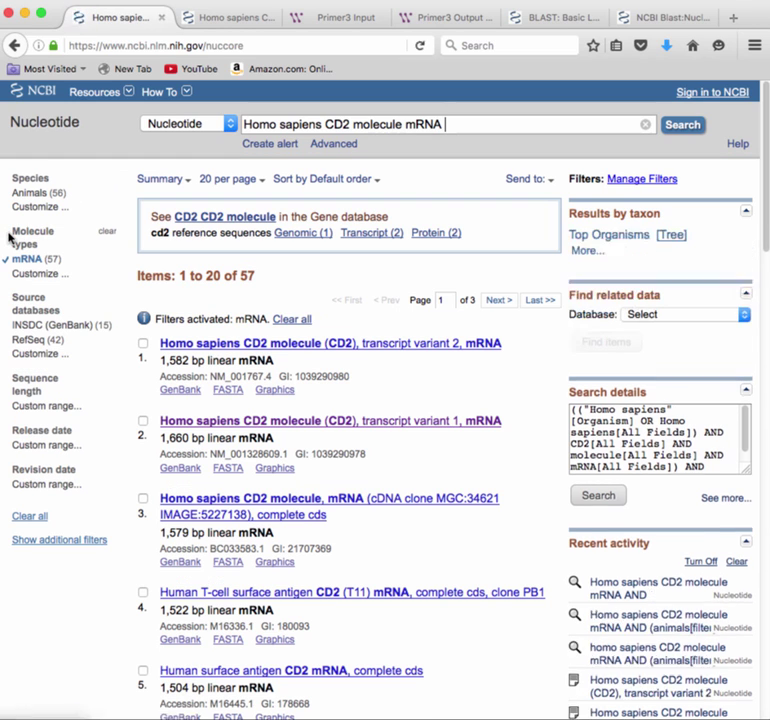
left_click(17, 260)
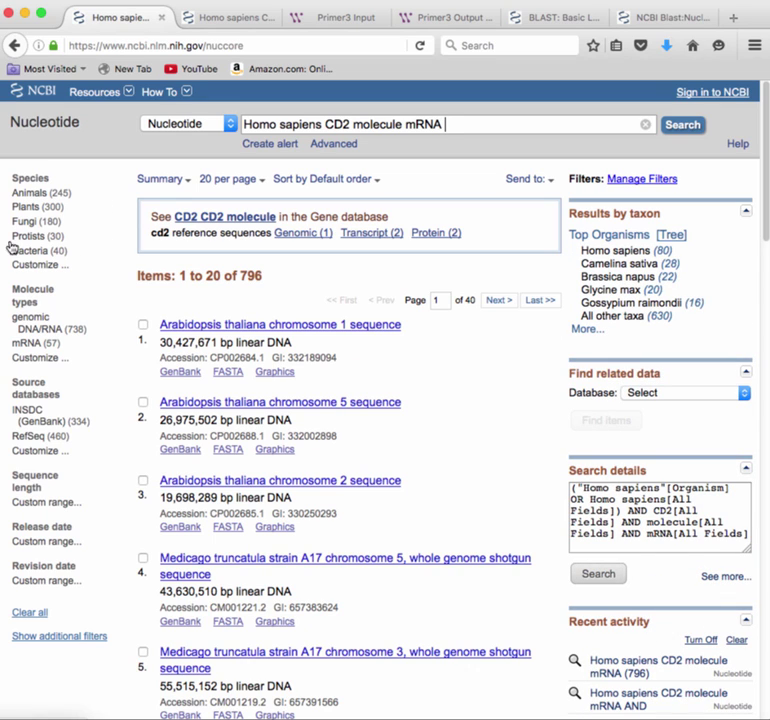
left_click(26, 195)
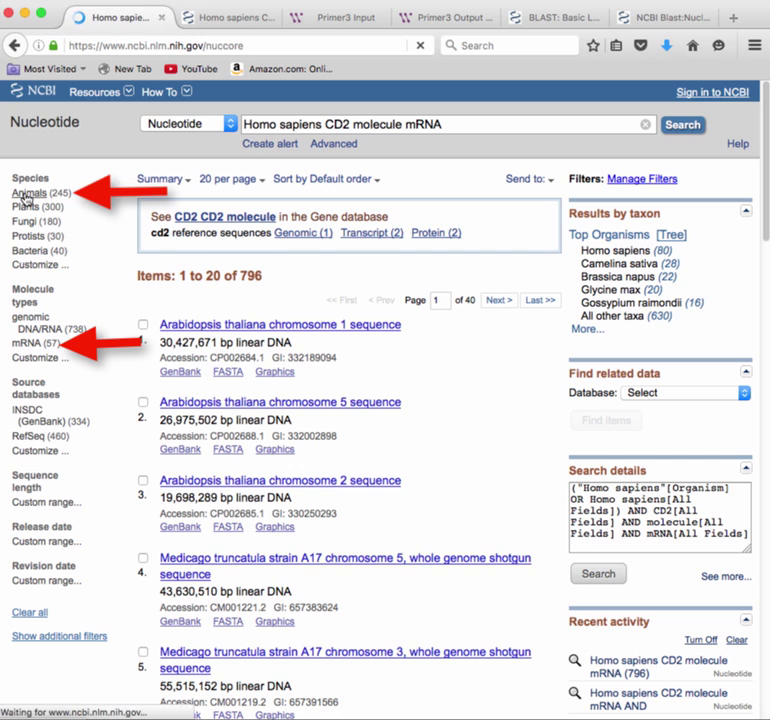
Add the mRNA molecule-type filter, leaving 56 animal CD2 mRNA records, and browse them
left_click(35, 345)
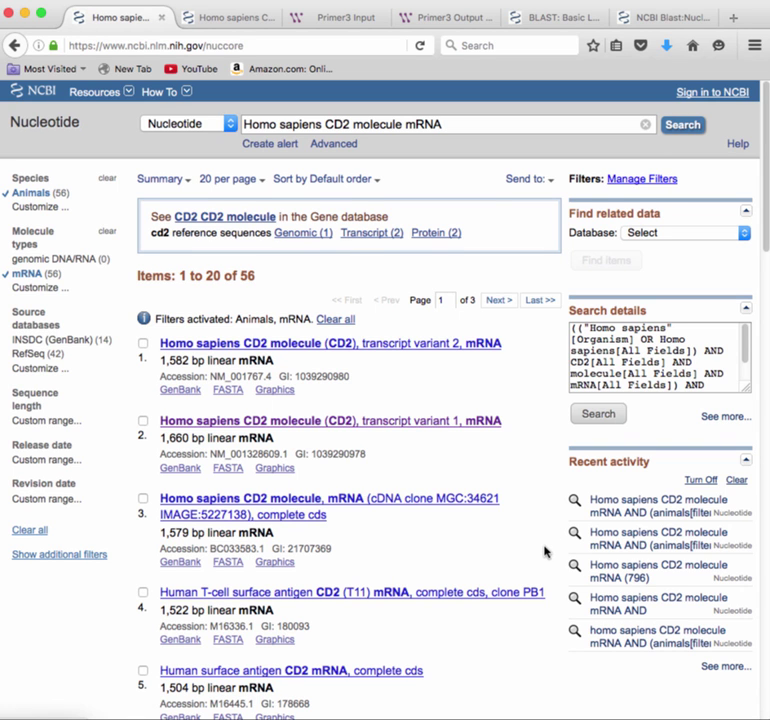
scroll(546, 552, "down", 3)
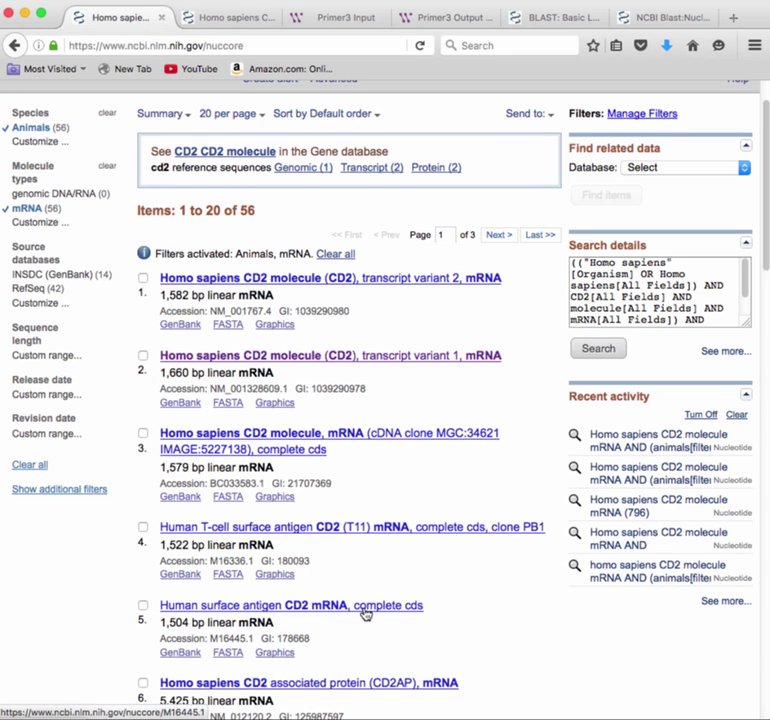
scroll(537, 638, "up", 1)
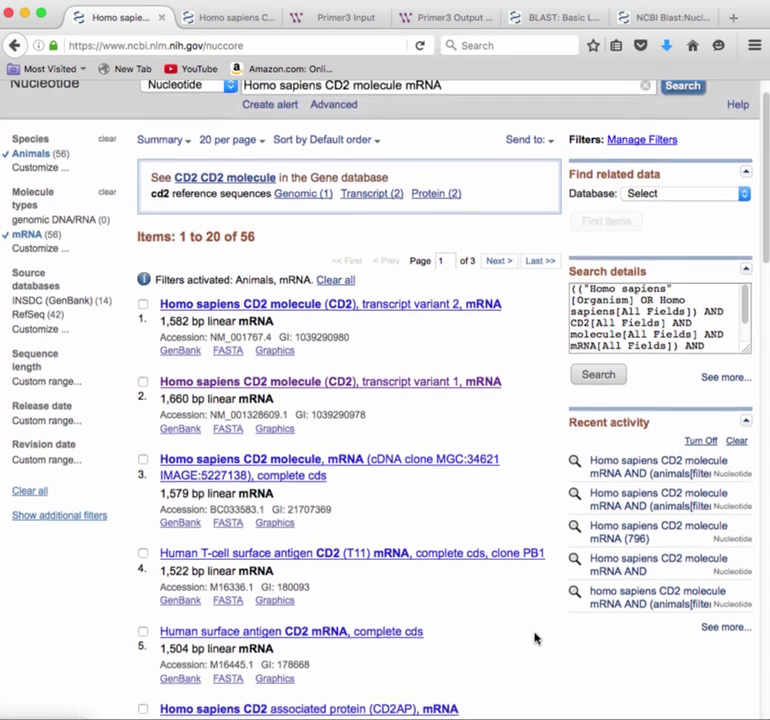
scroll(535, 635, "down", 5)
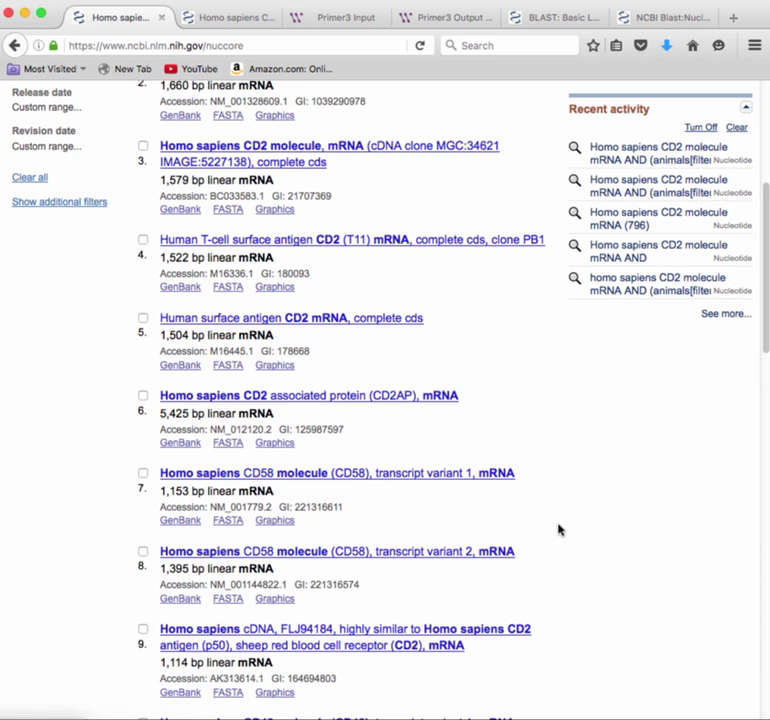
scroll(547, 526, "down", 4)
scroll(547, 526, "up", 8)
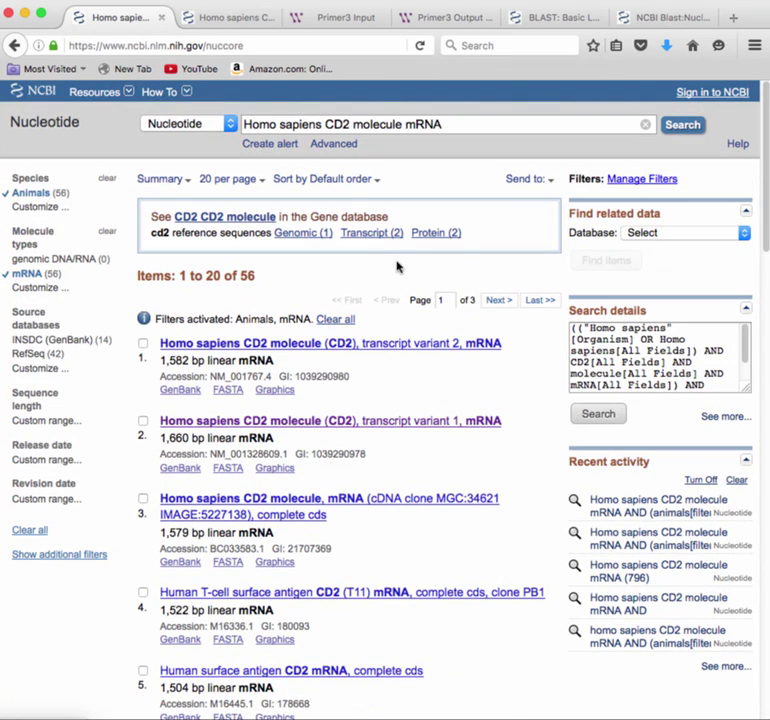
Open the NM_001767.4 CD2 transcript variant 2 record and check its 1582 bp length
left_click(437, 344)
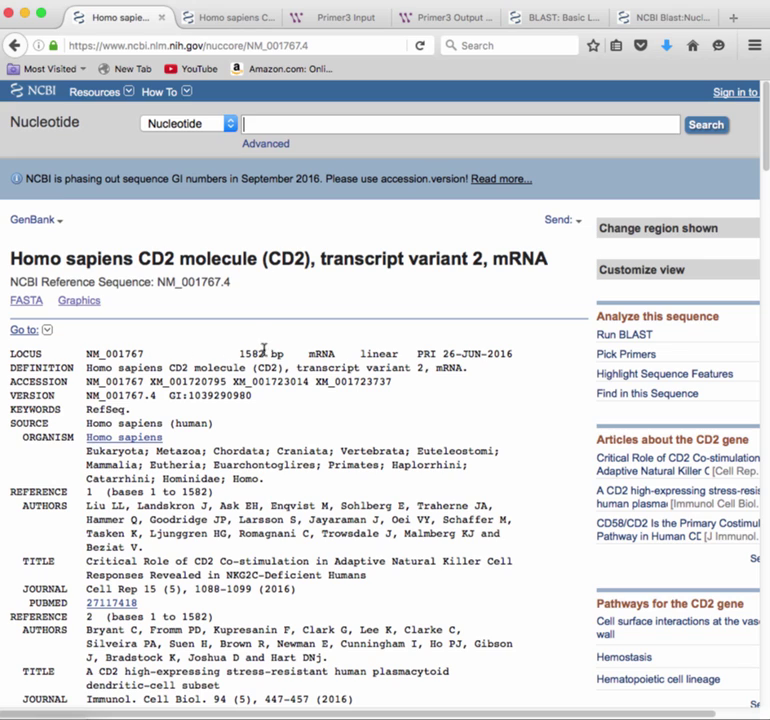
left_click_drag(240, 353, 406, 357)
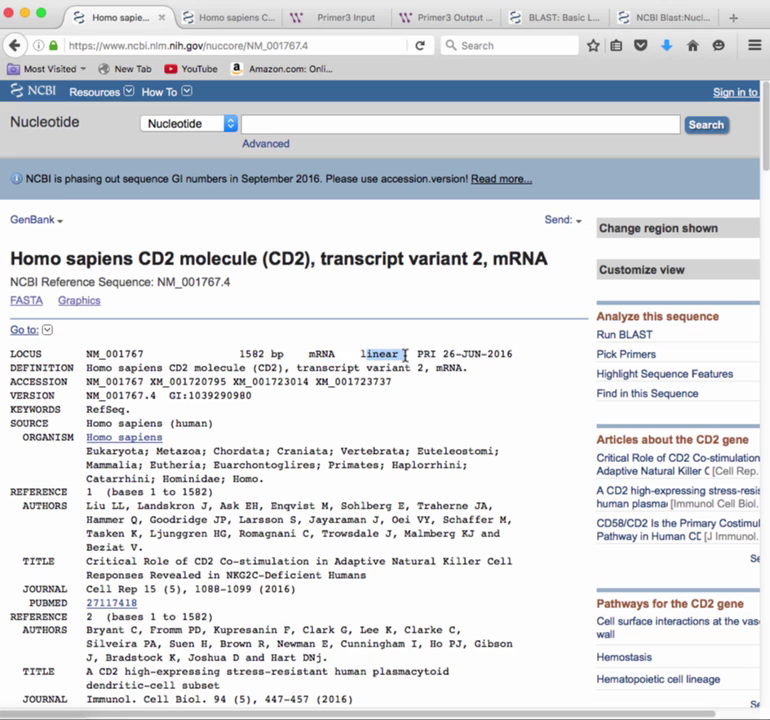
left_click(277, 400)
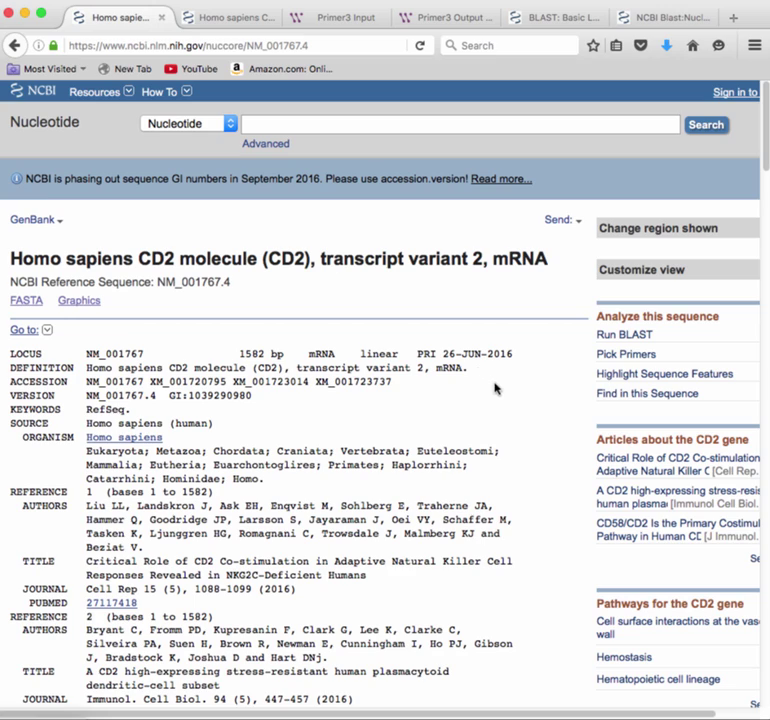
scroll(496, 397, "down", 7)
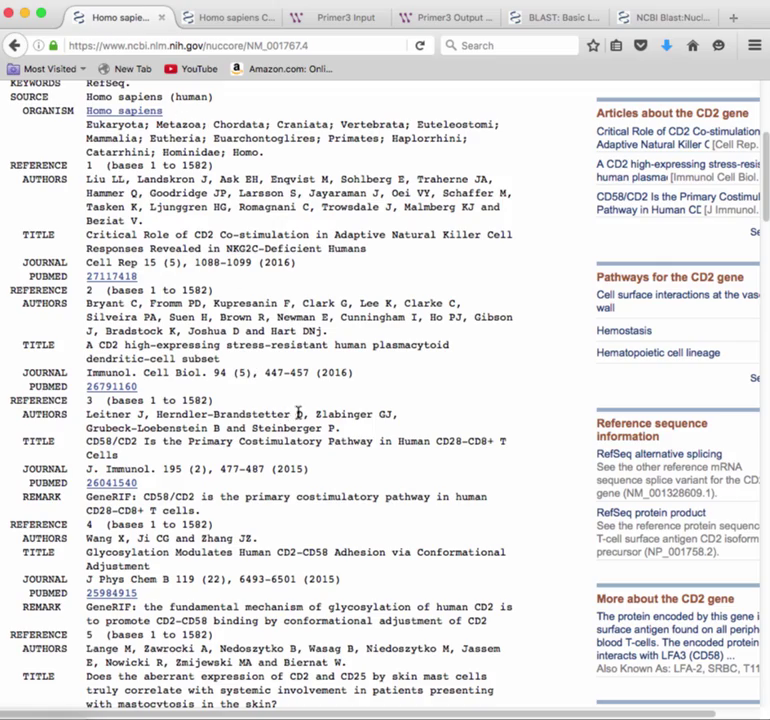
scroll(458, 440, "down", 5)
scroll(452, 448, "down", 16)
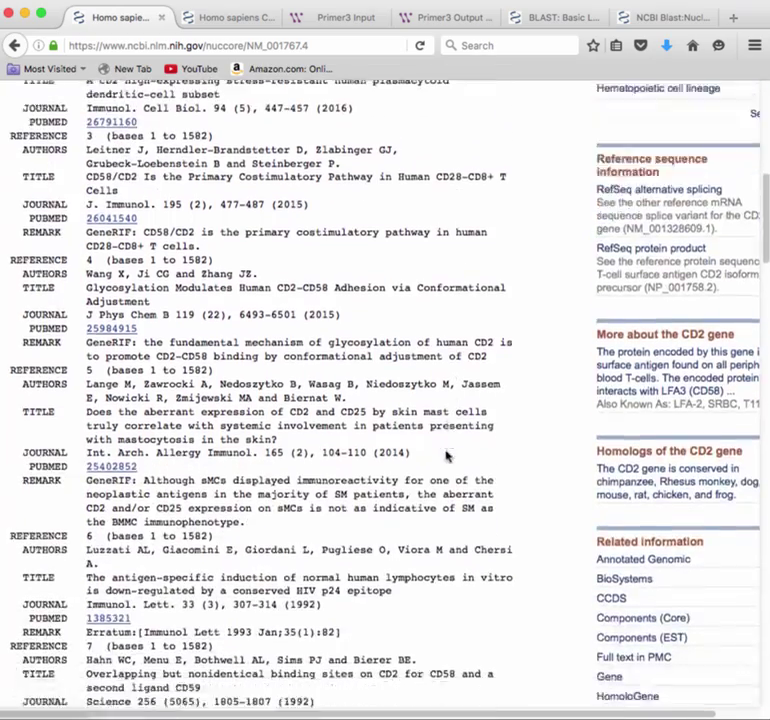
scroll(447, 455, "down", 12)
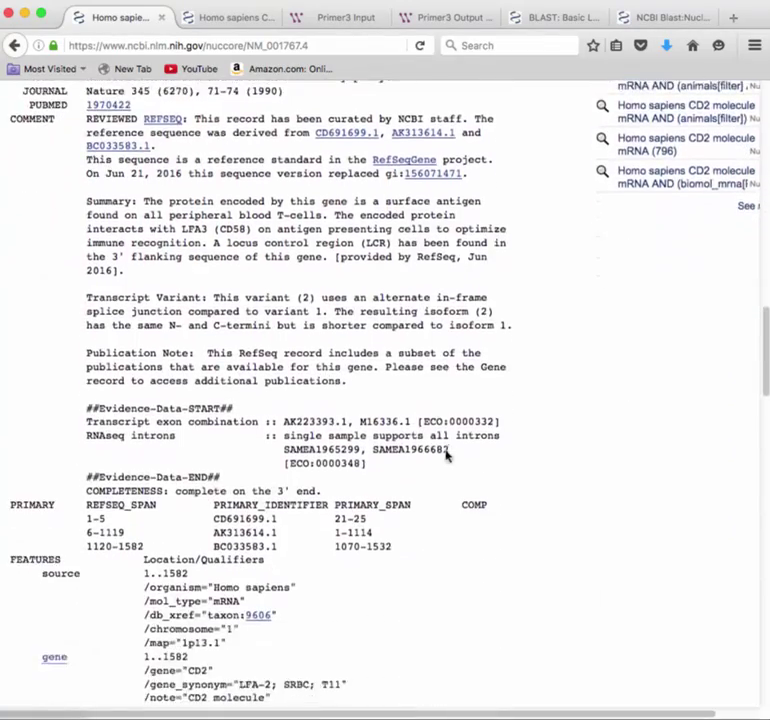
scroll(446, 455, "down", 8)
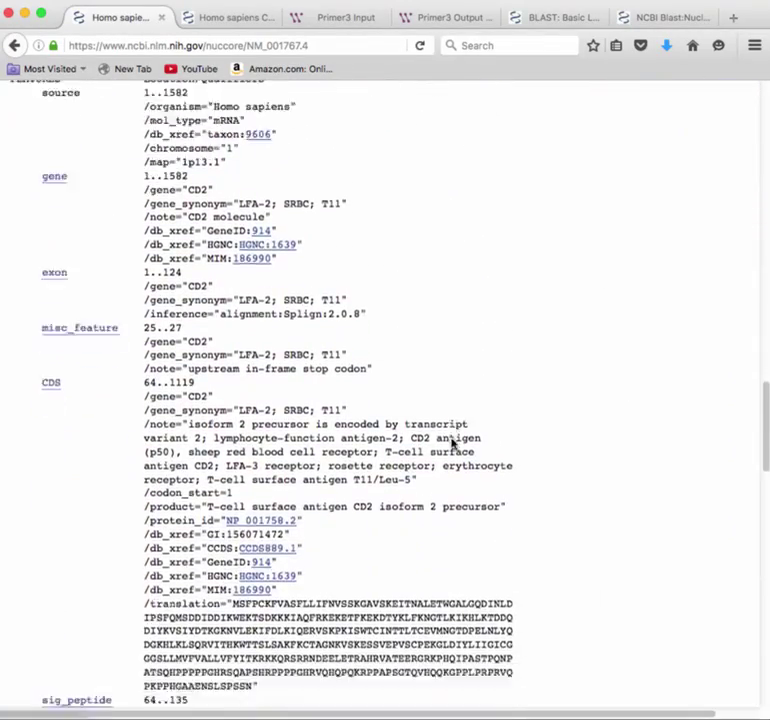
scroll(451, 442, "down", 16)
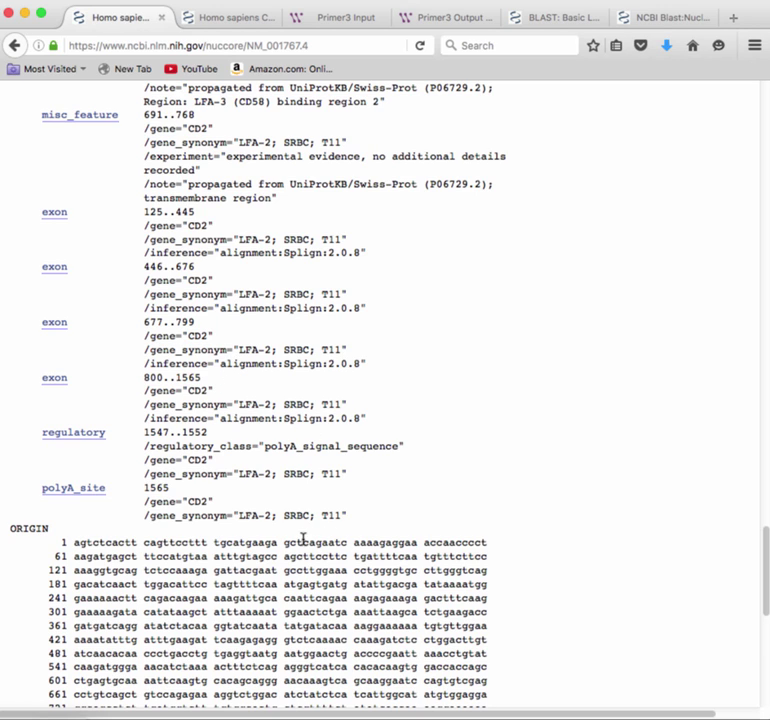
scroll(302, 540, "down", 2)
scroll(305, 543, "down", 3)
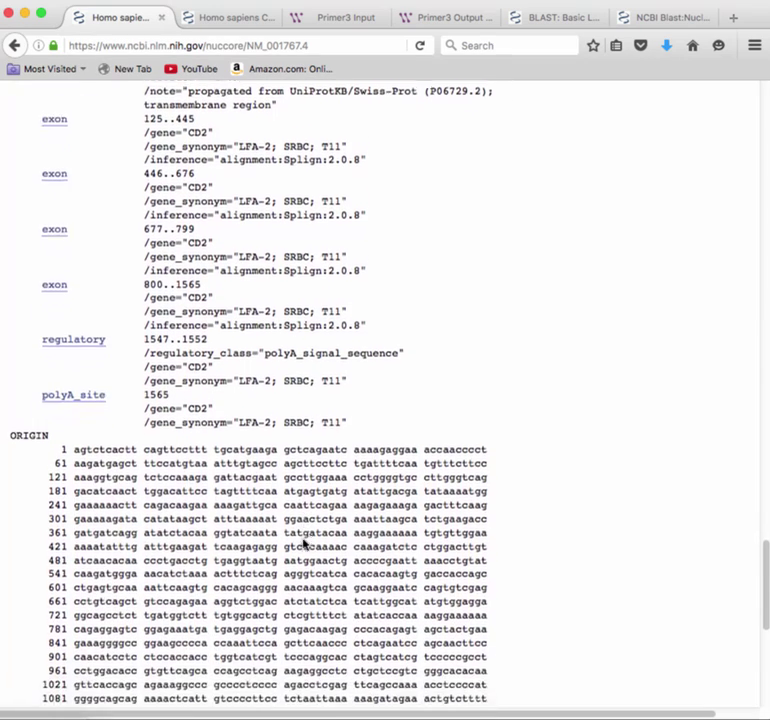
scroll(305, 543, "down", 5)
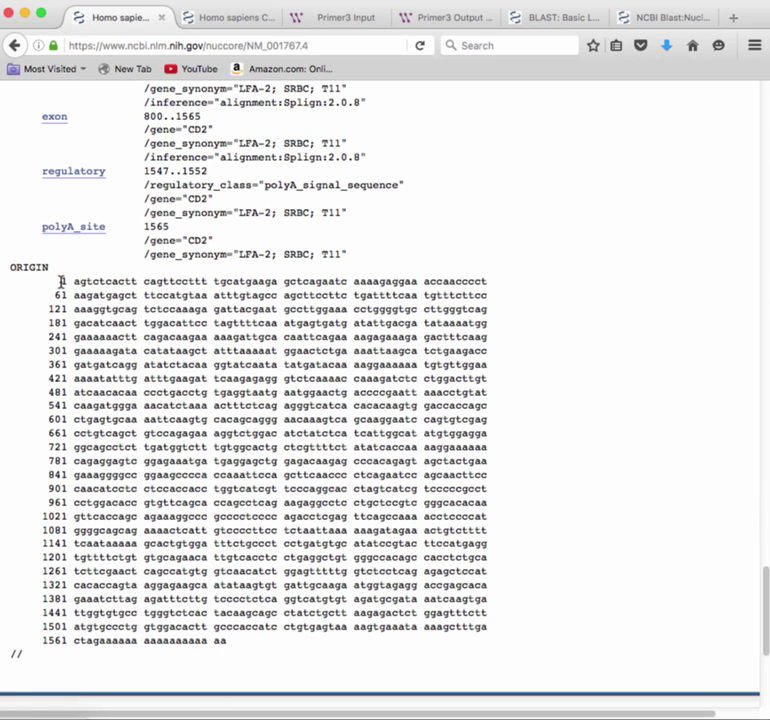
Select the entire ORIGIN sequence of NM_001767.4, from line 1 to the poly-A tail
left_click_drag(60, 282, 499, 285)
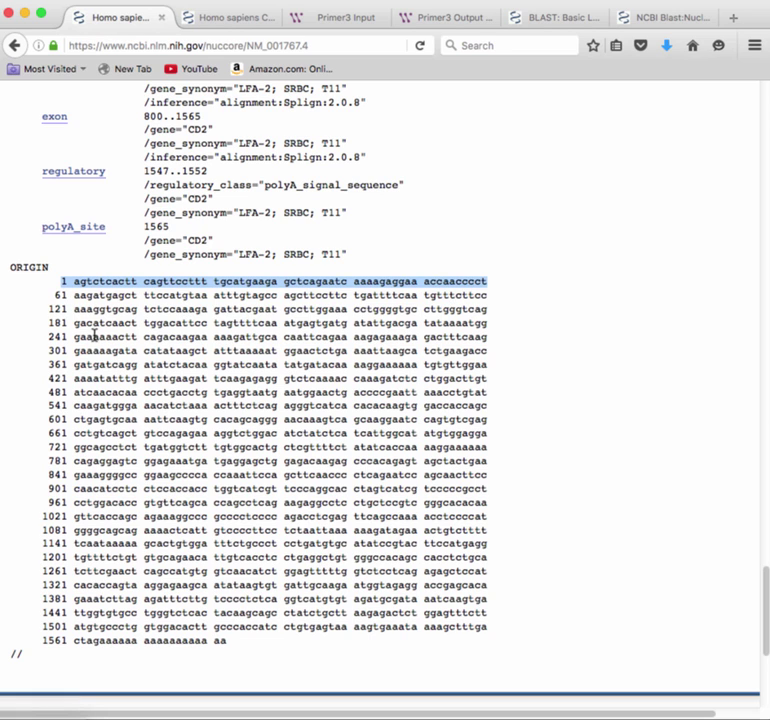
left_click(230, 648)
left_click_drag(230, 648, 32, 280)
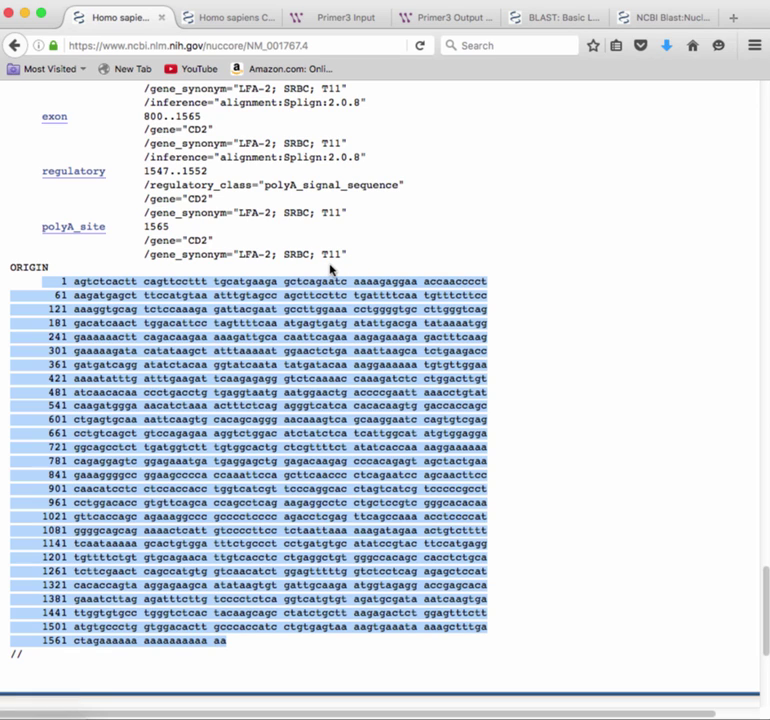
Switch to the Primer3 Input tab showing the empty primer-picking form
left_click(245, 19)
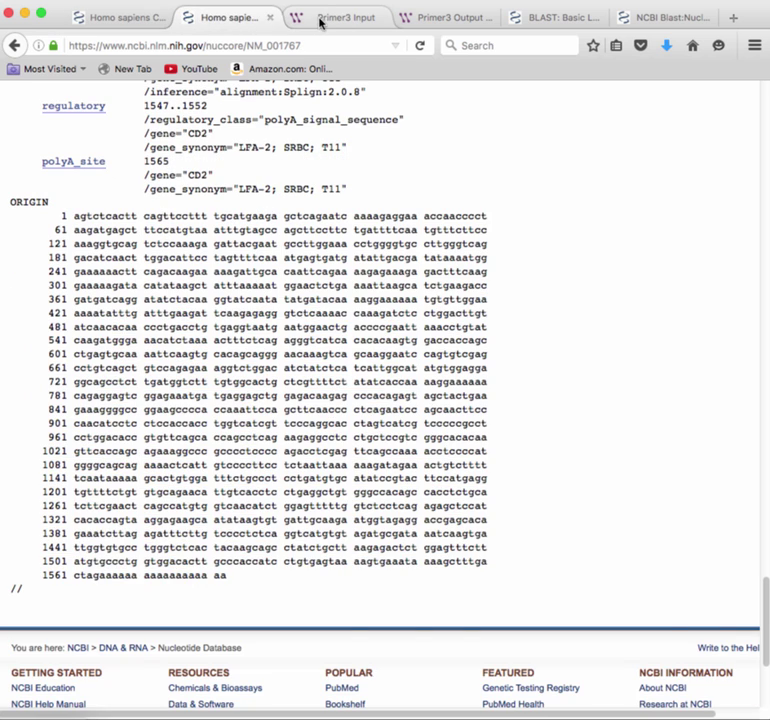
left_click(329, 22)
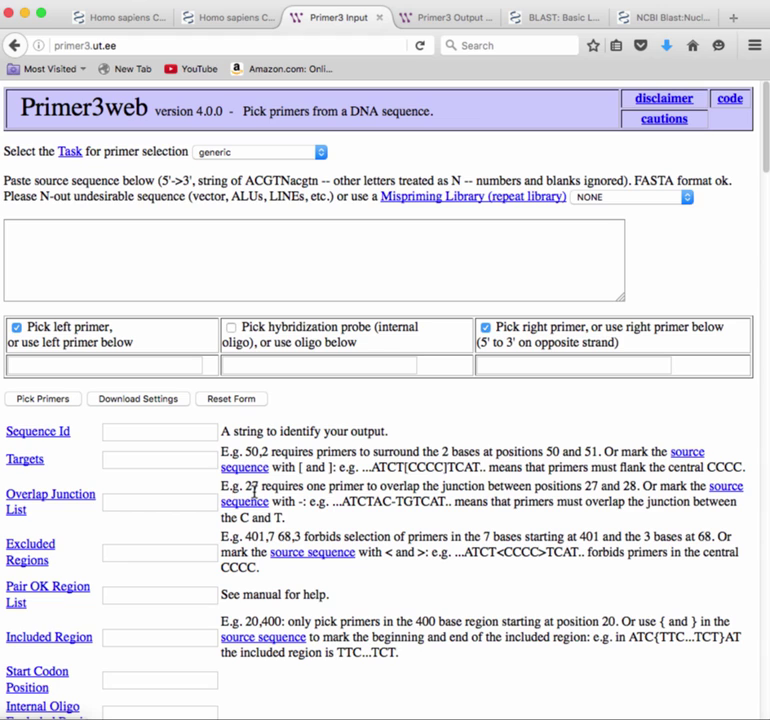
Paste the CD2 mRNA sequence into the source box and choose the HUMAN mispriming library
left_click(160, 256)
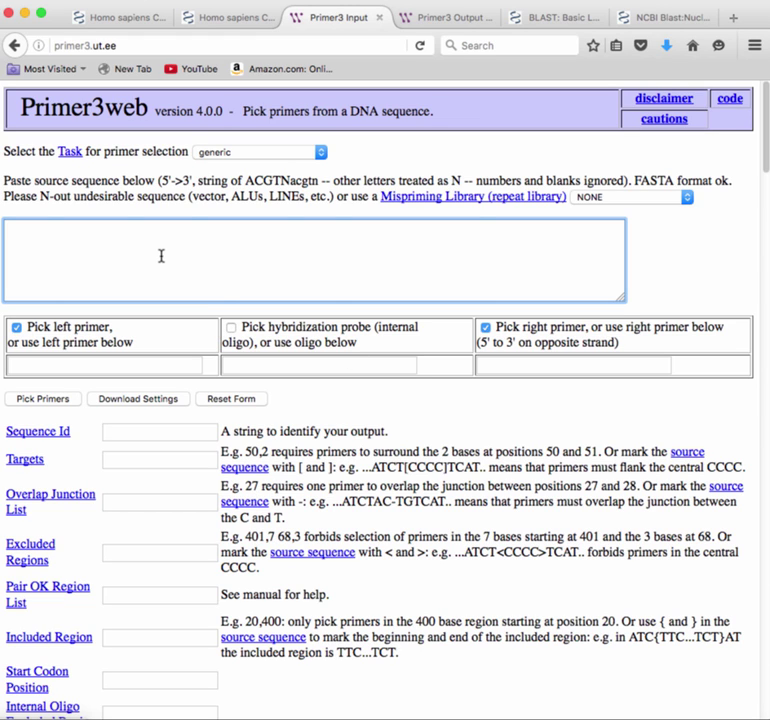
key("super+v")
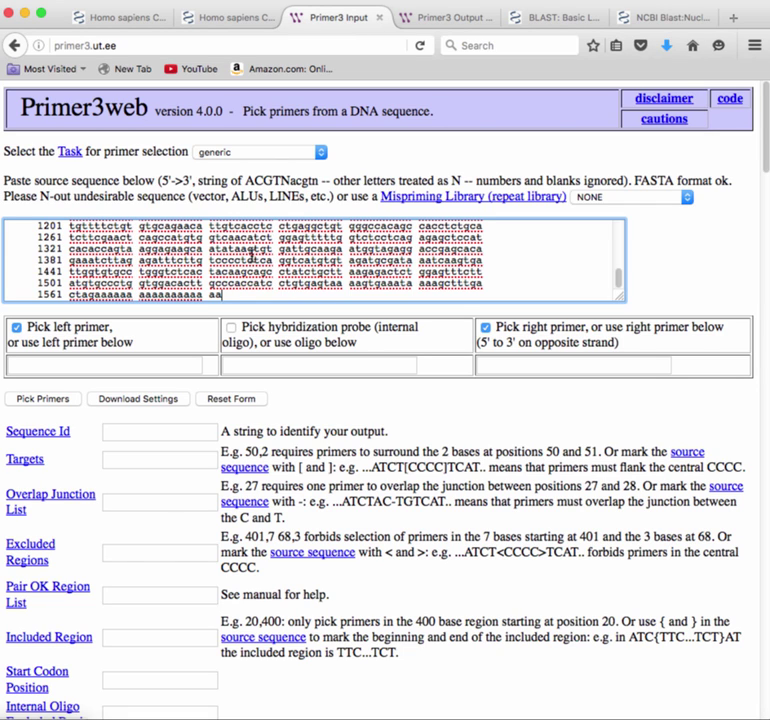
left_click(686, 199)
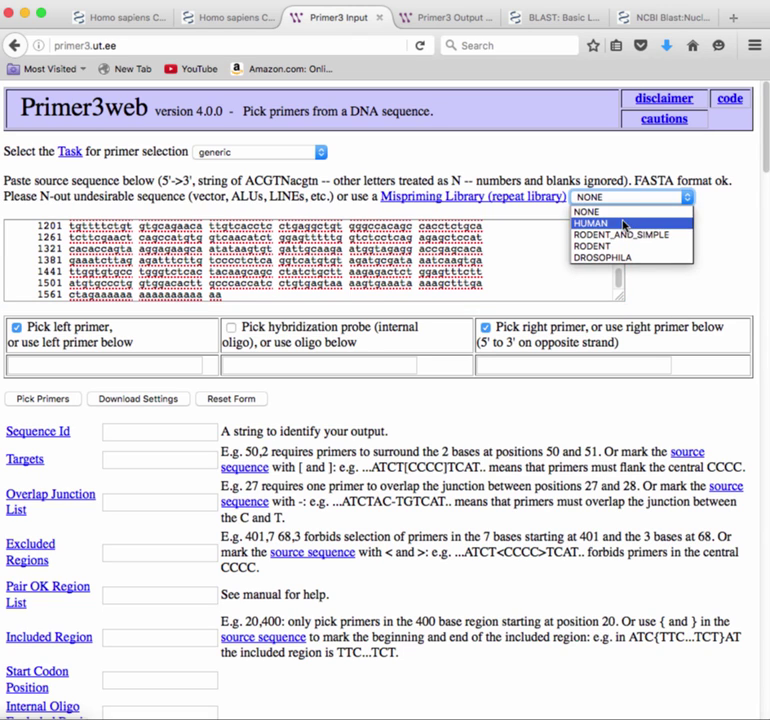
left_click(684, 218)
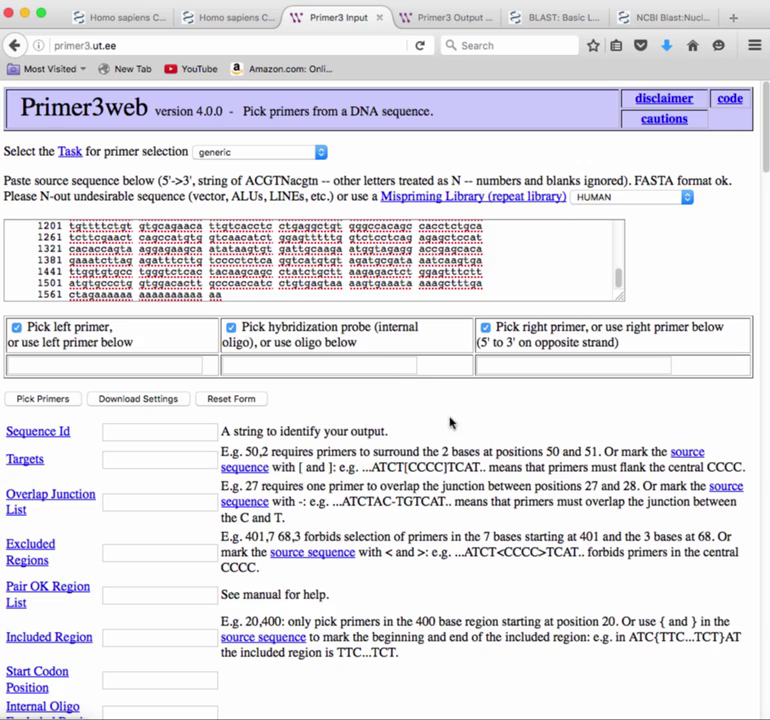
Enter 800, the exon start from the CD2 GenBank record, in Overlap Junction List
scroll(450, 425, "down", 3)
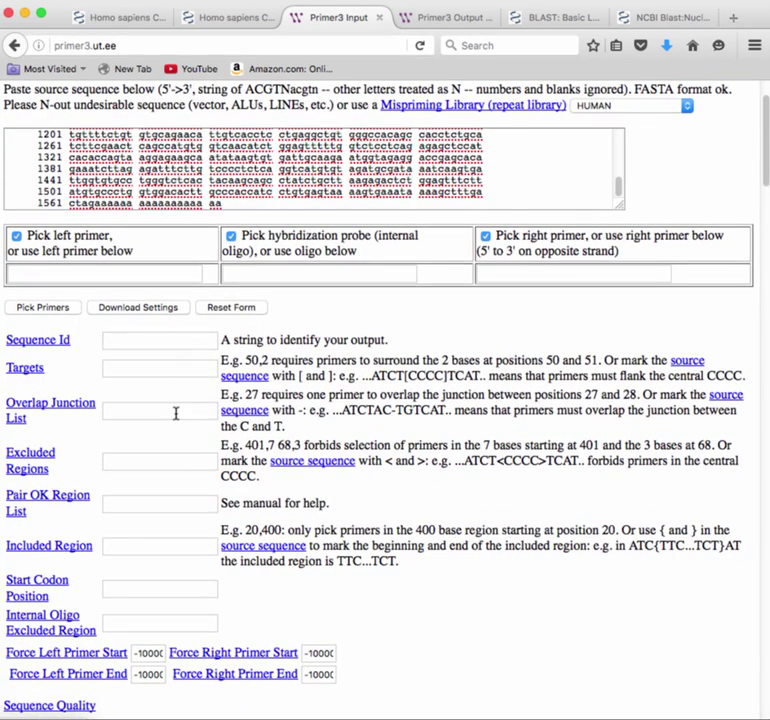
left_click(175, 413)
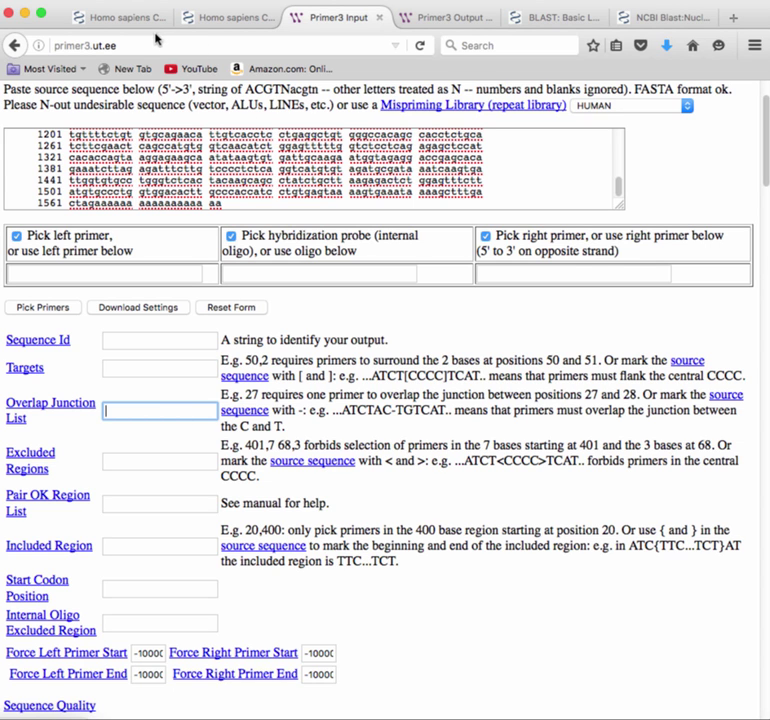
left_click(143, 20)
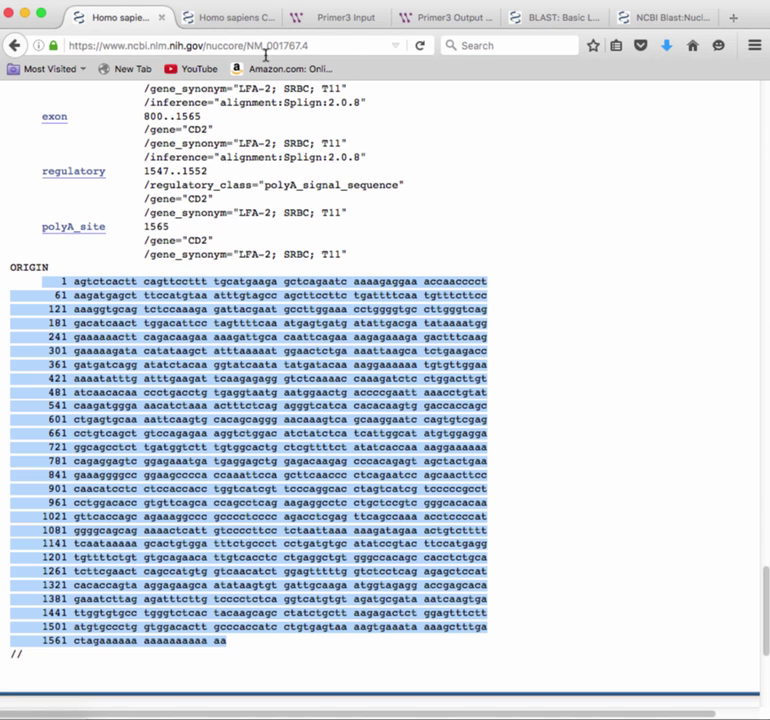
left_click(330, 19)
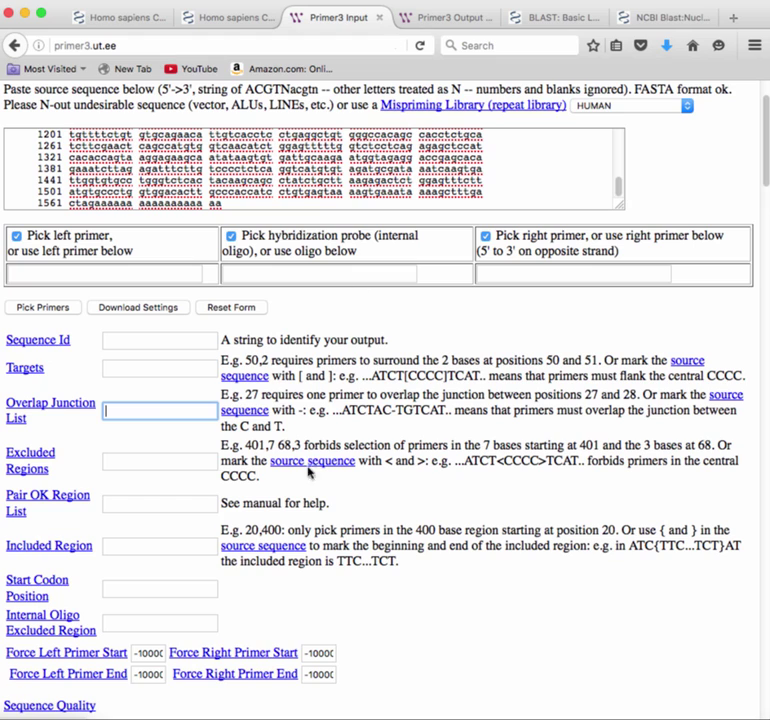
type("800")
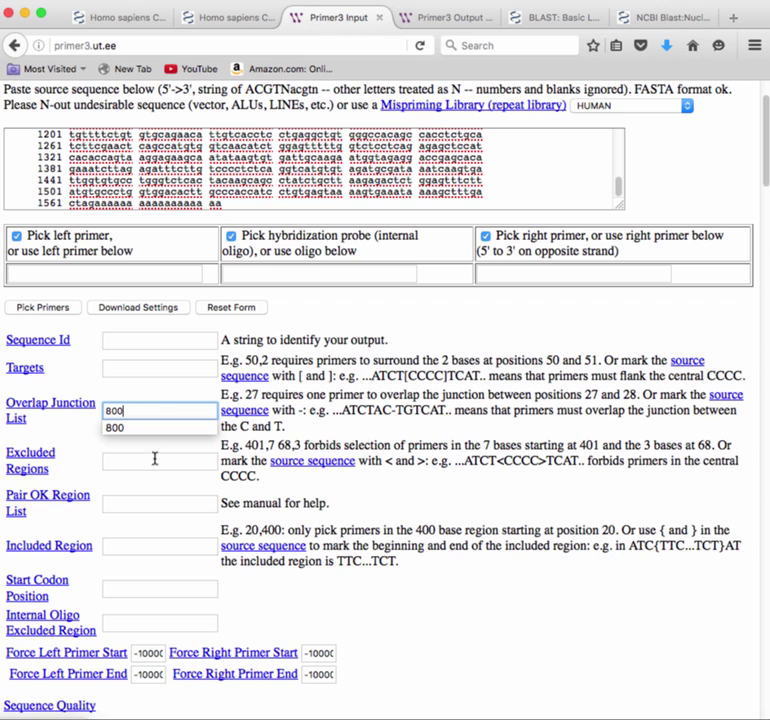
left_click(393, 400)
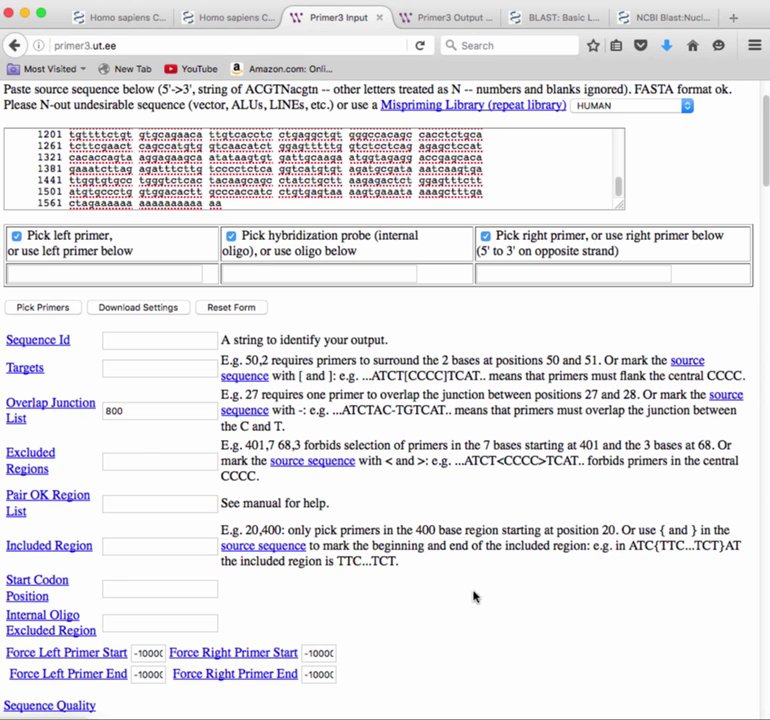
Set the maximum primer size to 22
scroll(474, 600, "up", 1)
scroll(474, 600, "down", 10)
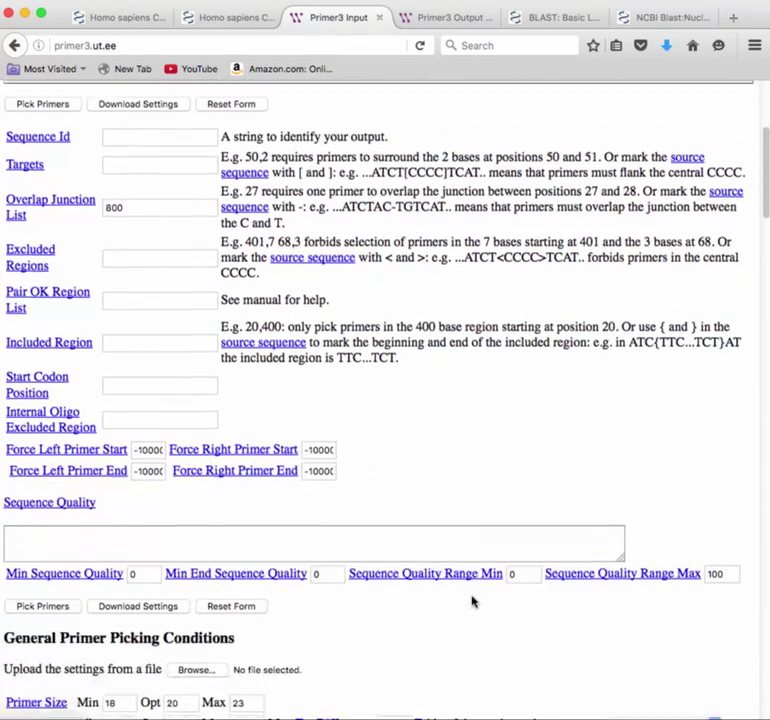
scroll(474, 600, "down", 1)
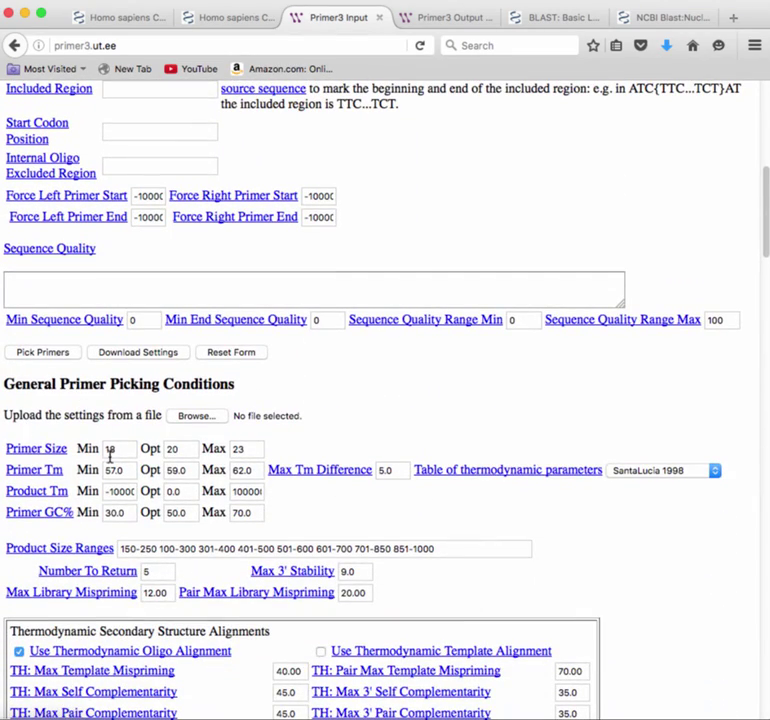
left_click(237, 450)
key("BackSpace")
type("2")
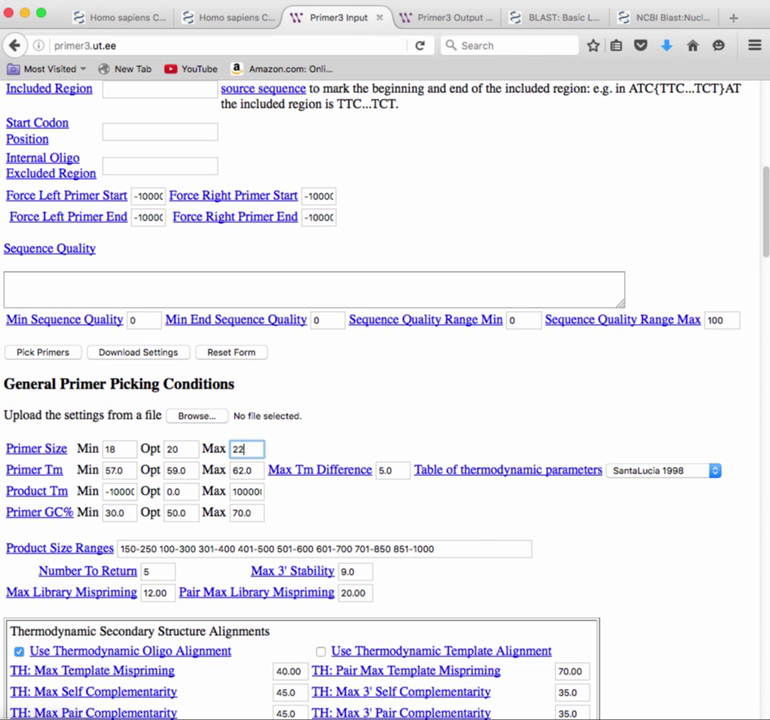
left_click(291, 452)
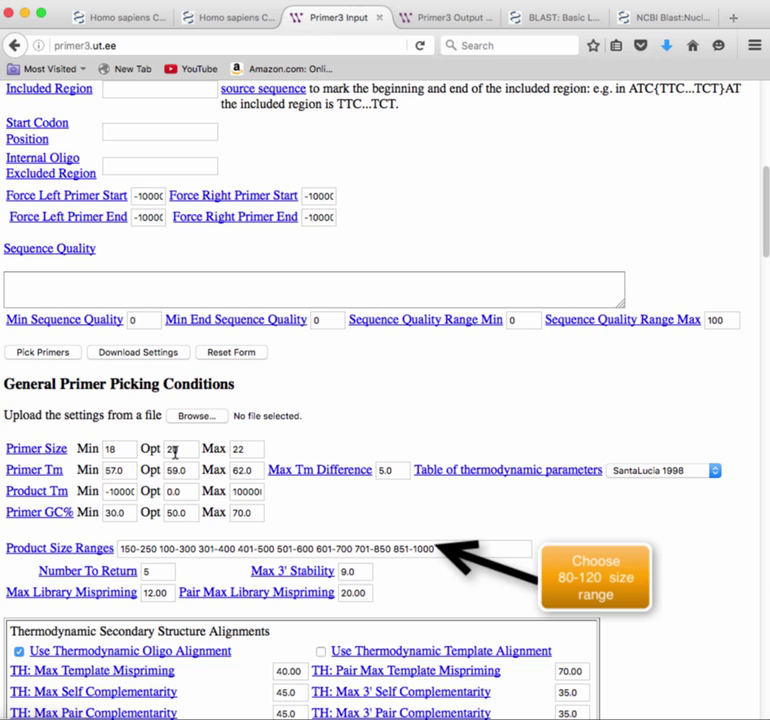
Set primer Tm minimum to 58 and optimum to 60
left_click(114, 472)
key("BackSpace")
type("8")
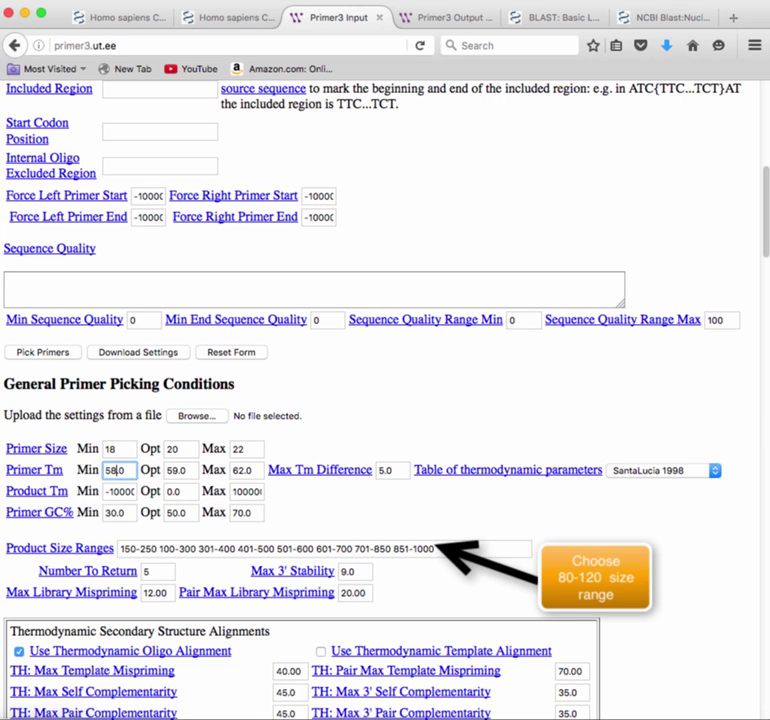
left_click(177, 473)
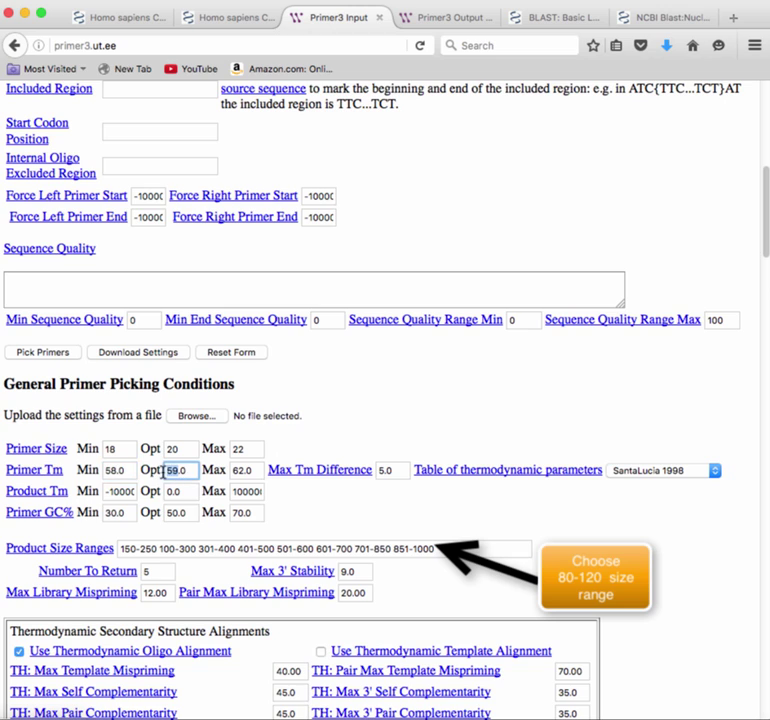
key("BackSpace")
key("BackSpace")
type("60")
Set primer GC% minimum to 40 and maximum to 60
left_click_drag(126, 516, 95, 510)
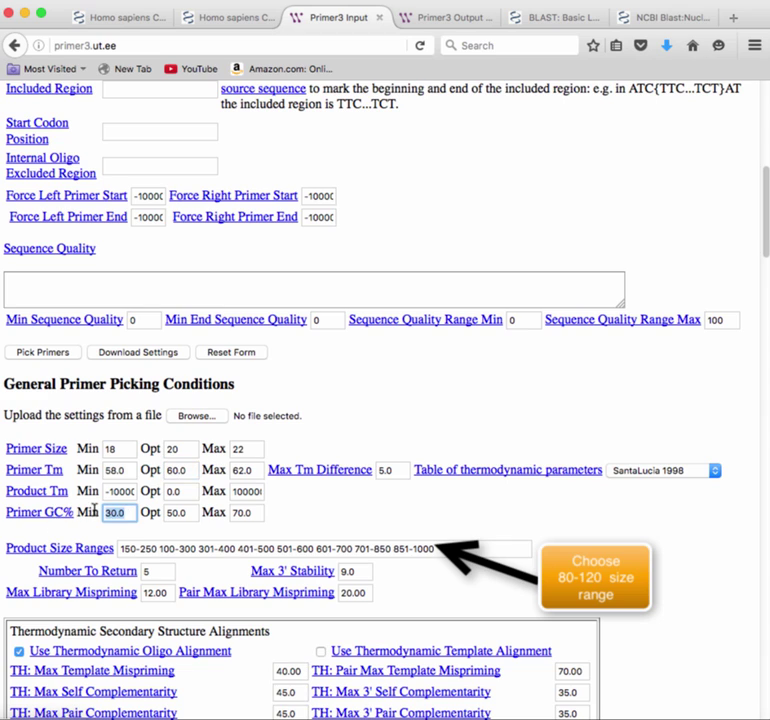
type("40")
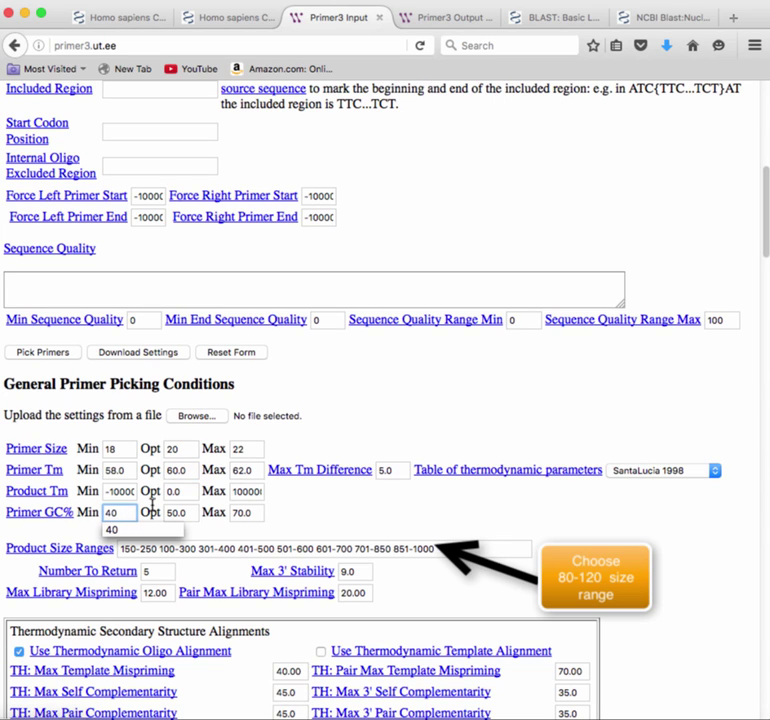
left_click_drag(253, 512, 229, 514)
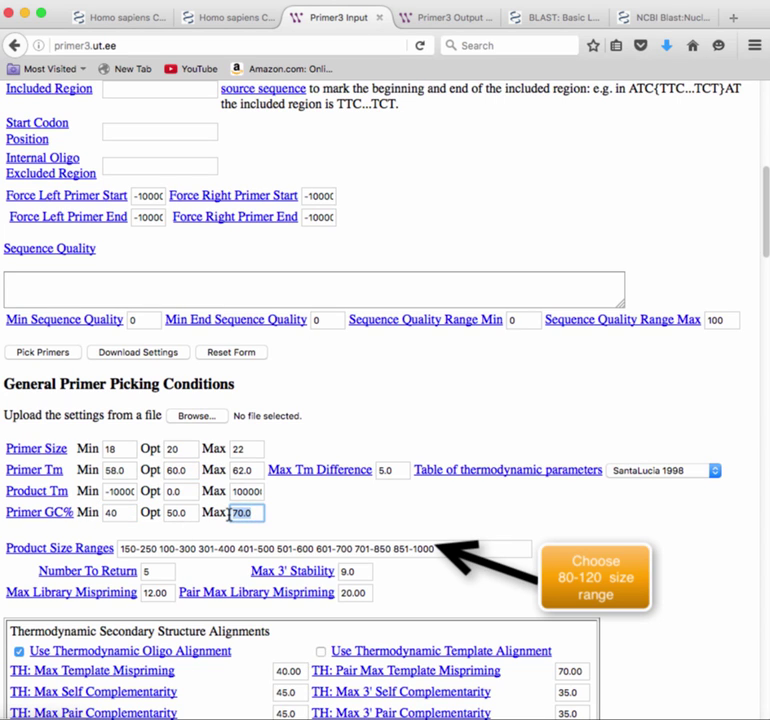
type("60")
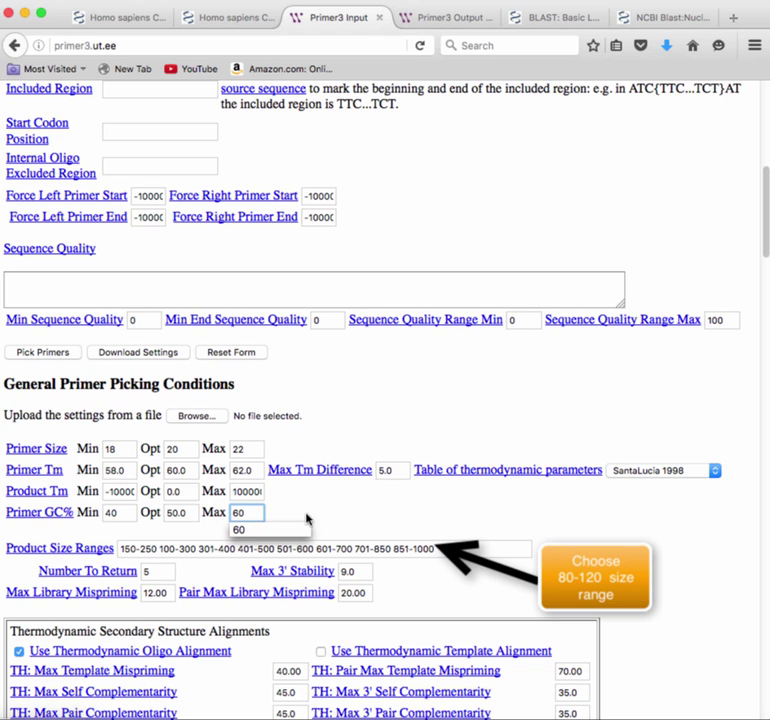
left_click(322, 514)
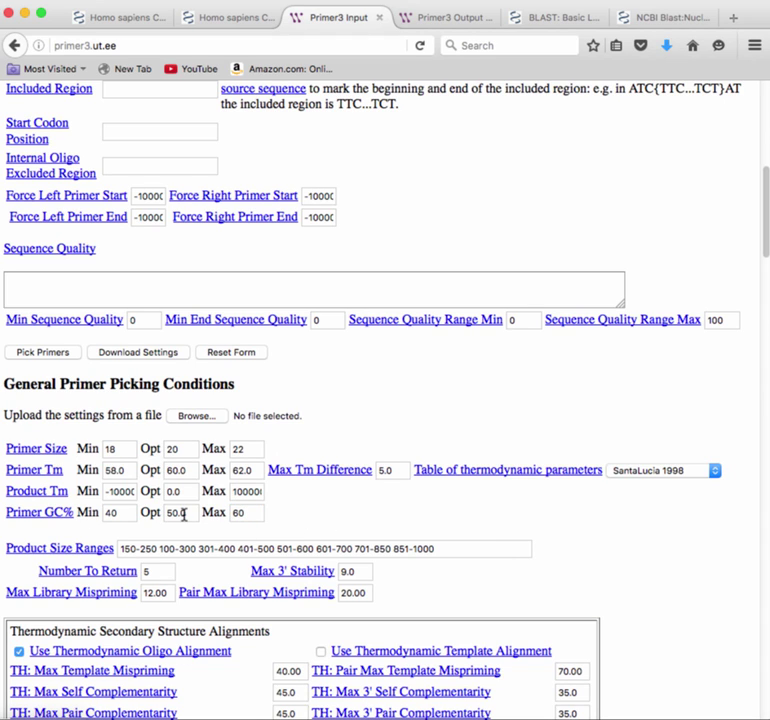
scroll(669, 567, "down", 4)
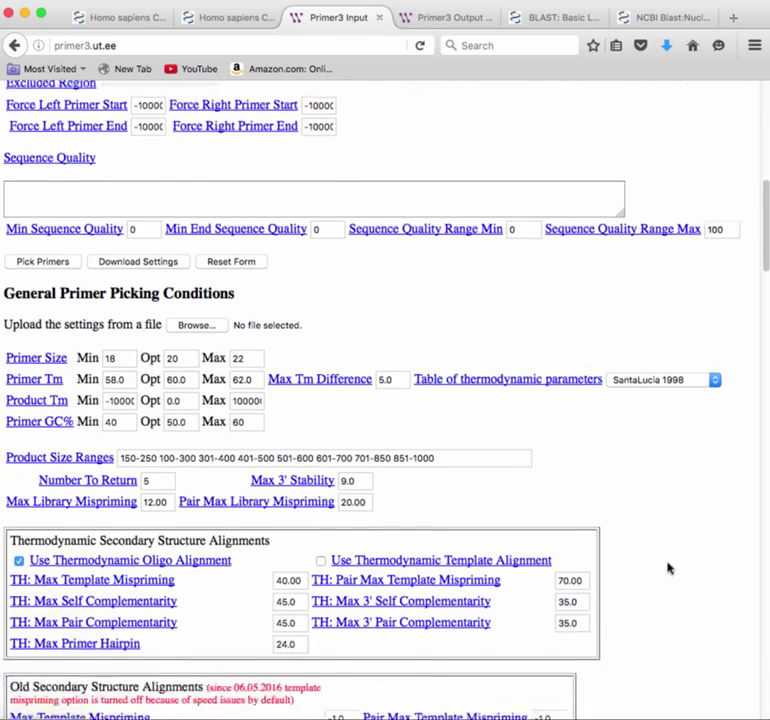
scroll(669, 567, "down", 10)
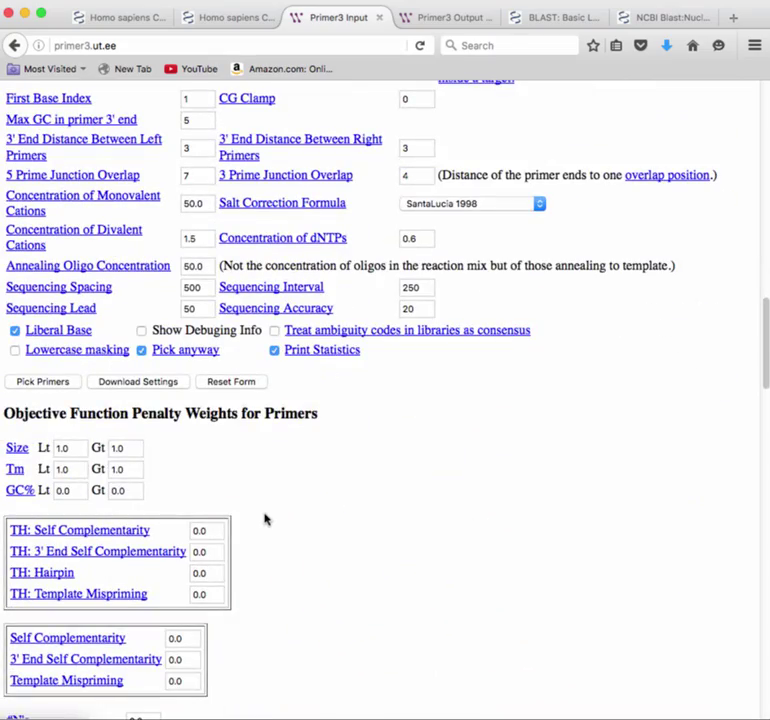
scroll(296, 540, "down", 10)
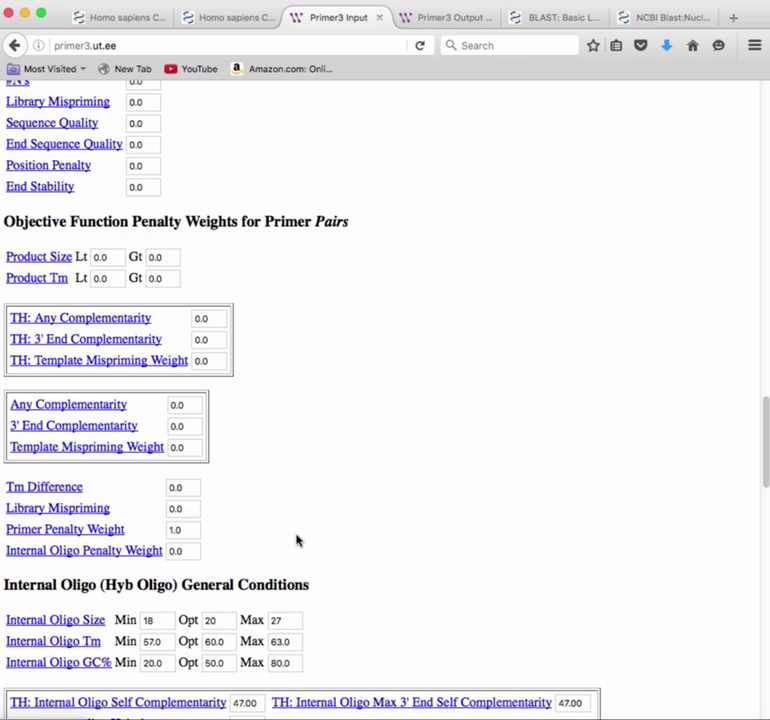
scroll(296, 540, "down", 2)
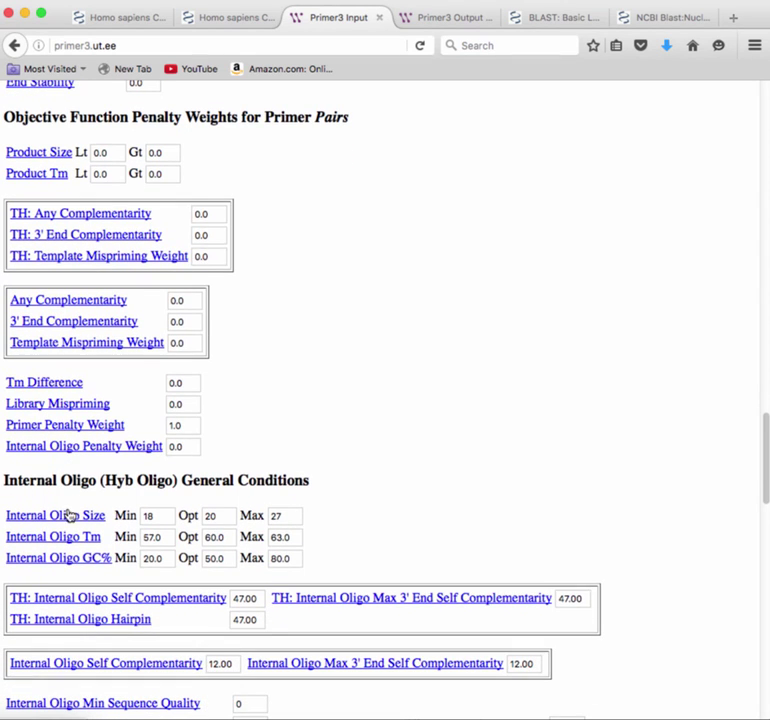
left_click(289, 516)
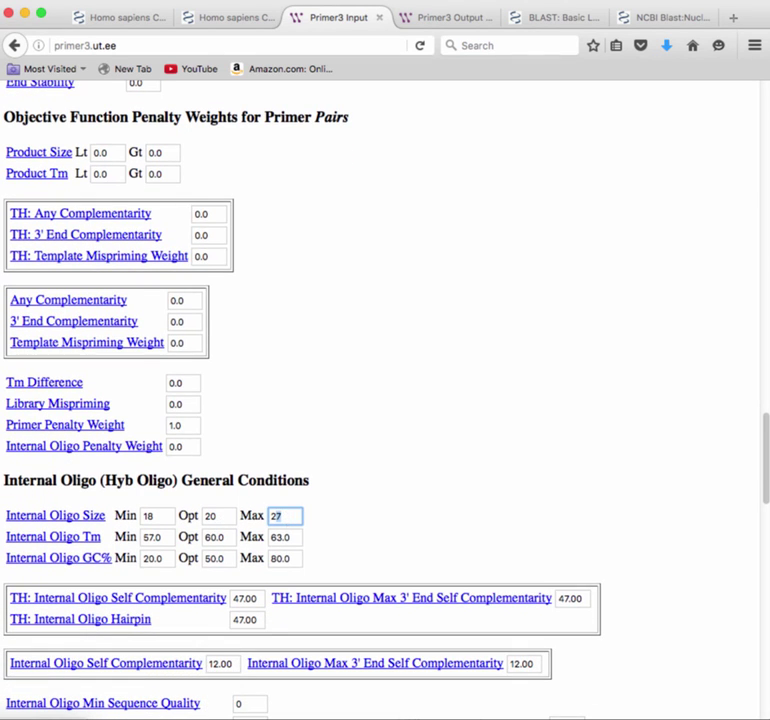
key("BackSpace")
type("2")
left_click(415, 524)
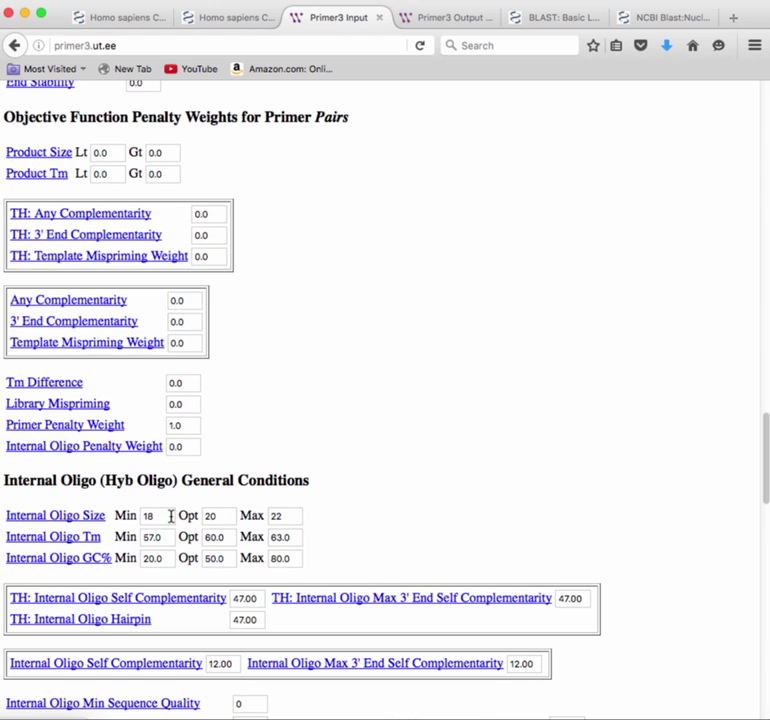
double_click(156, 538)
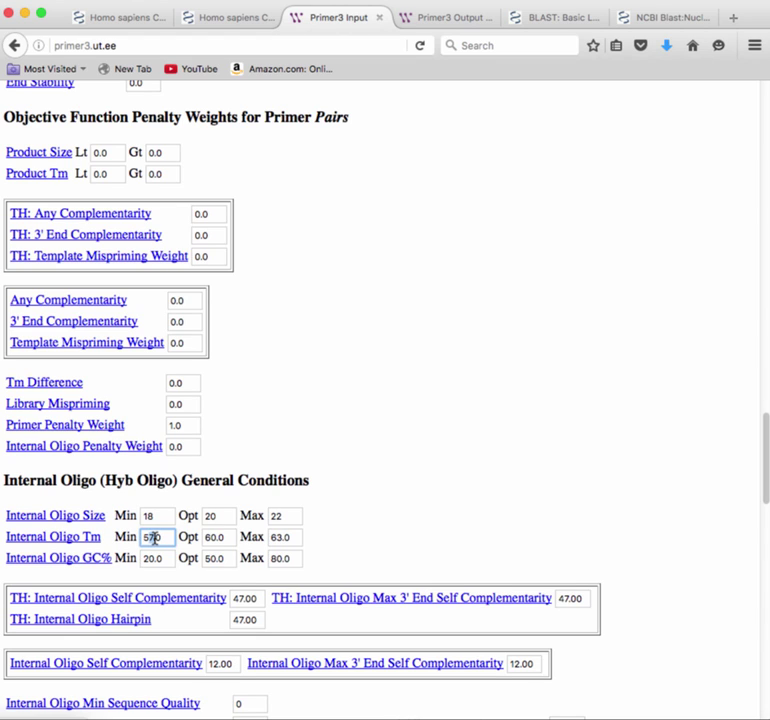
key("BackSpace")
type("8")
left_click(278, 540)
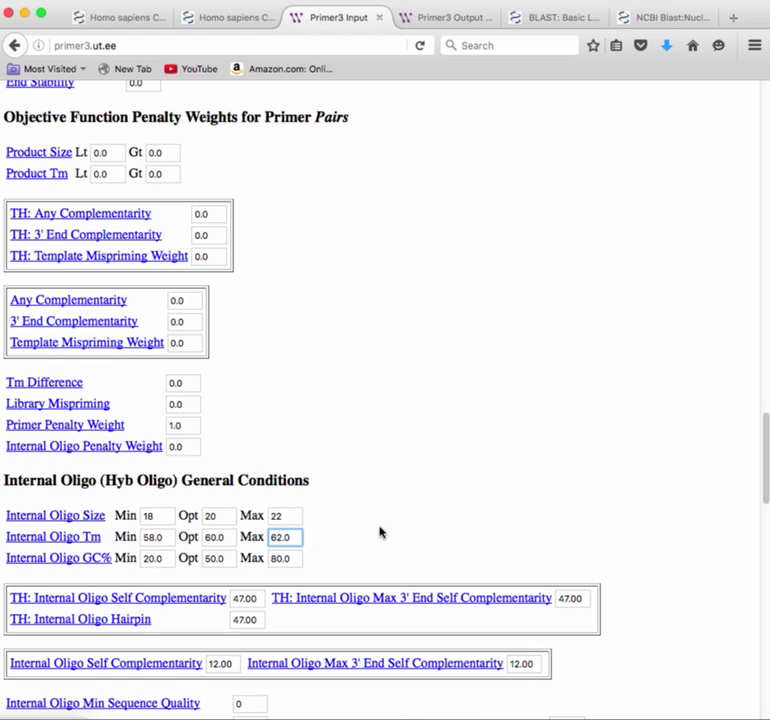
left_click(152, 559)
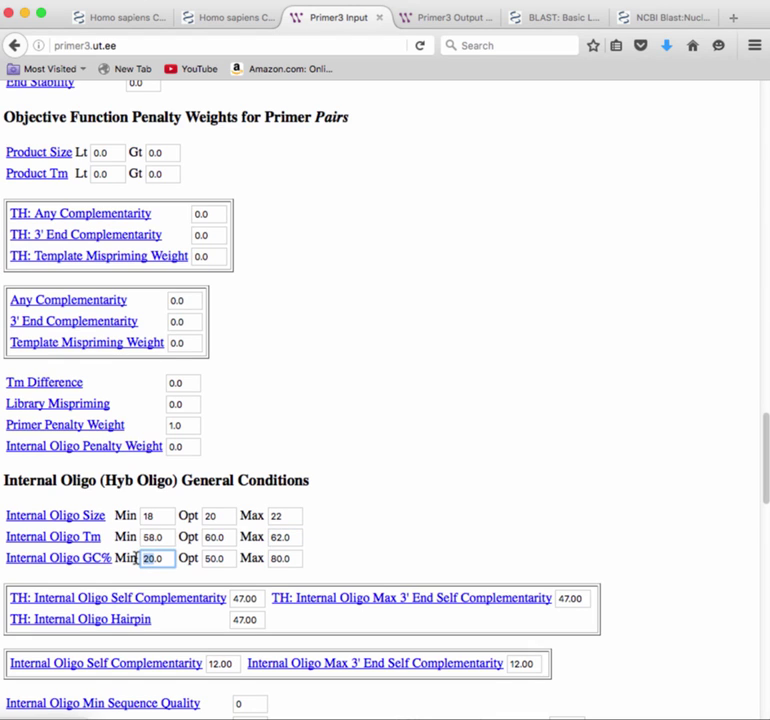
key("BackSpace")
key("BackSpace")
type("40")
left_click(281, 559)
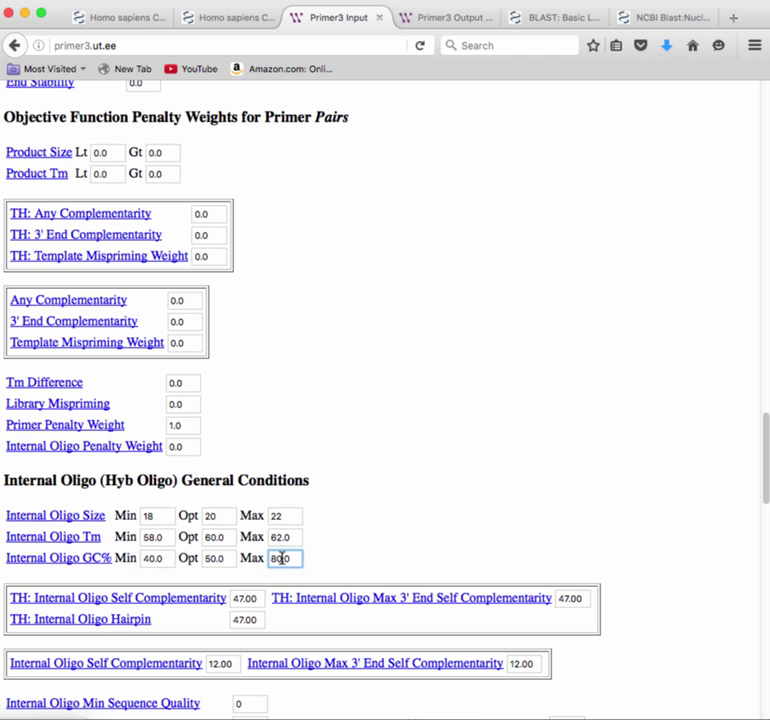
key("BackSpace")
key("BackSpace")
type("6")
left_click(615, 502)
scroll(675, 565, "down", 2)
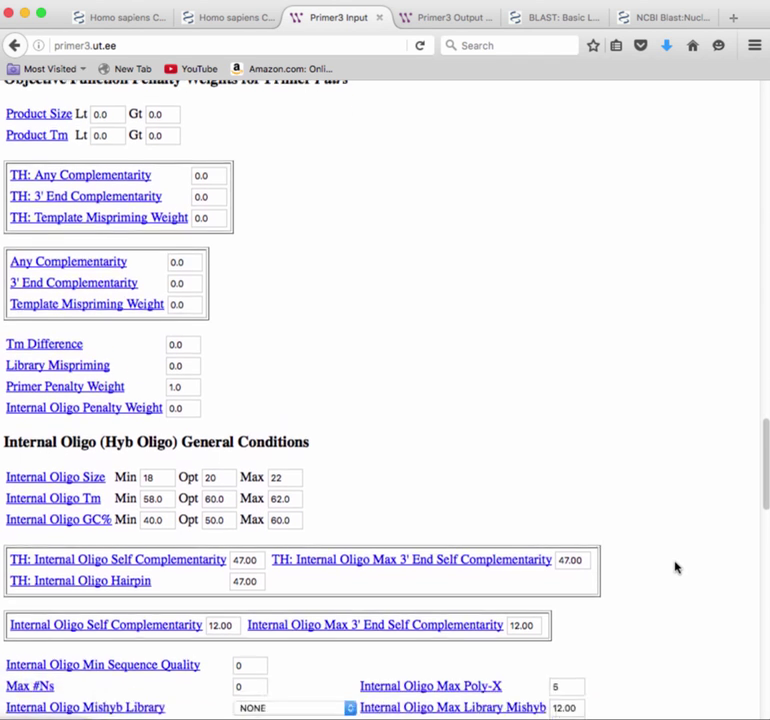
scroll(675, 566, "down", 5)
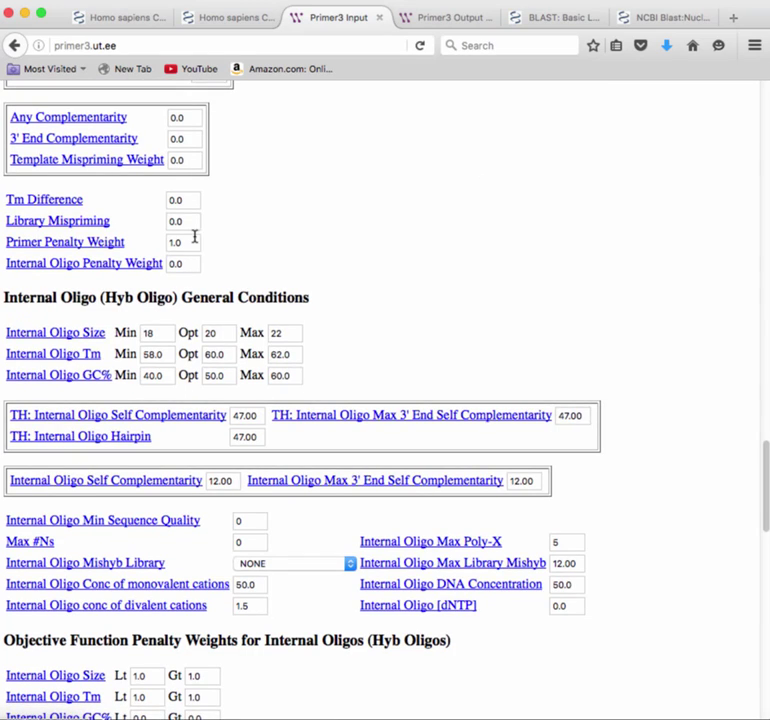
scroll(645, 515, "down", 5)
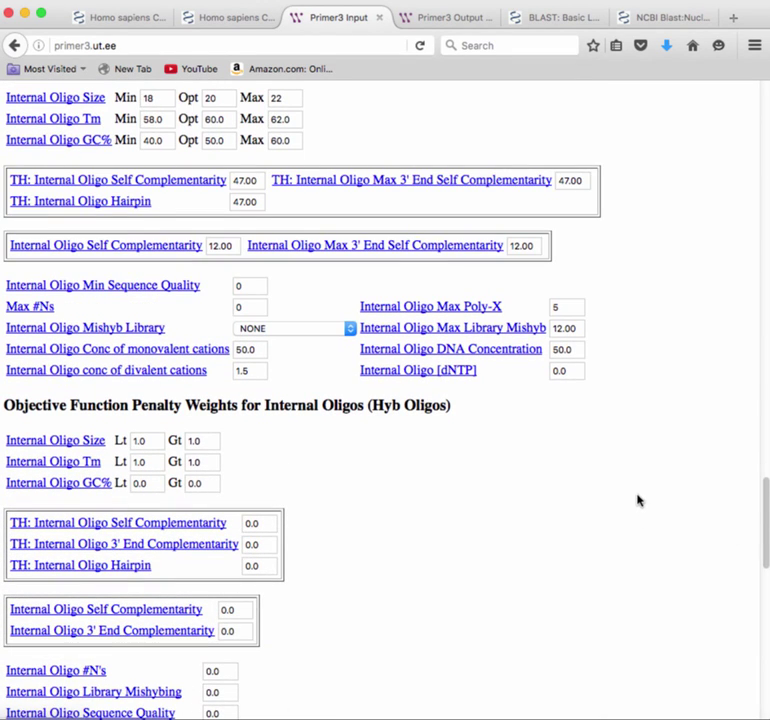
scroll(501, 553, "down", 1)
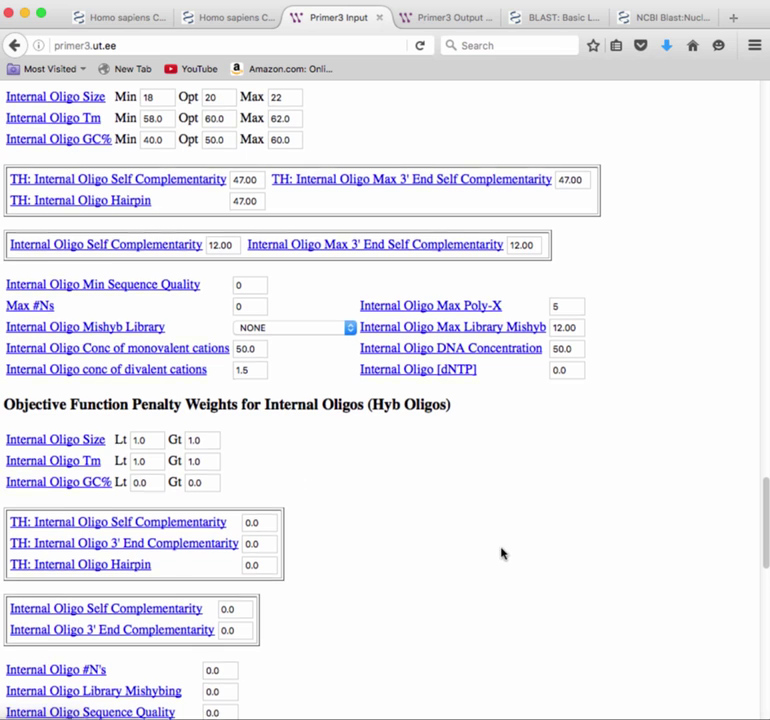
scroll(501, 553, "down", 9)
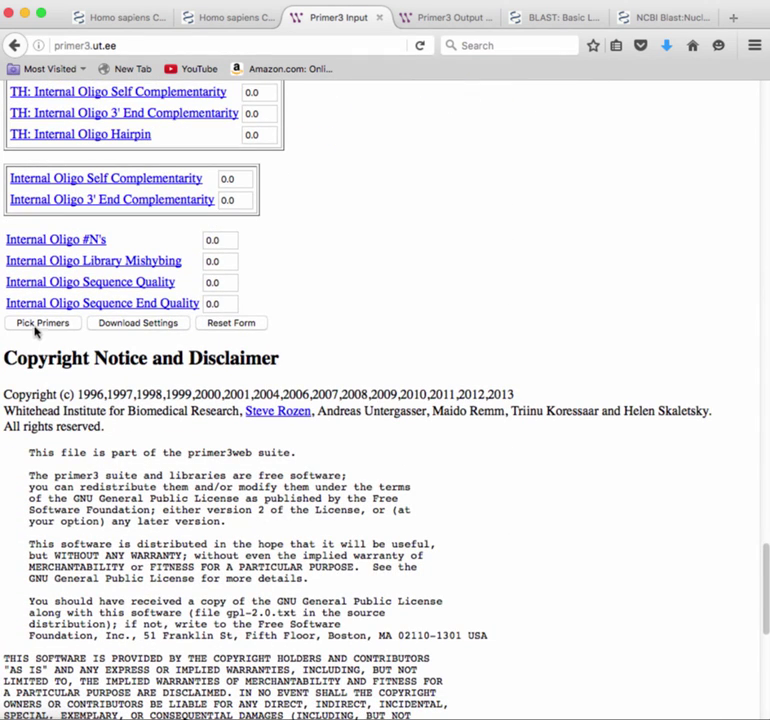
Pick primers, then highlight the left primer, right primer and internal oligo in the output
left_click(40, 323)
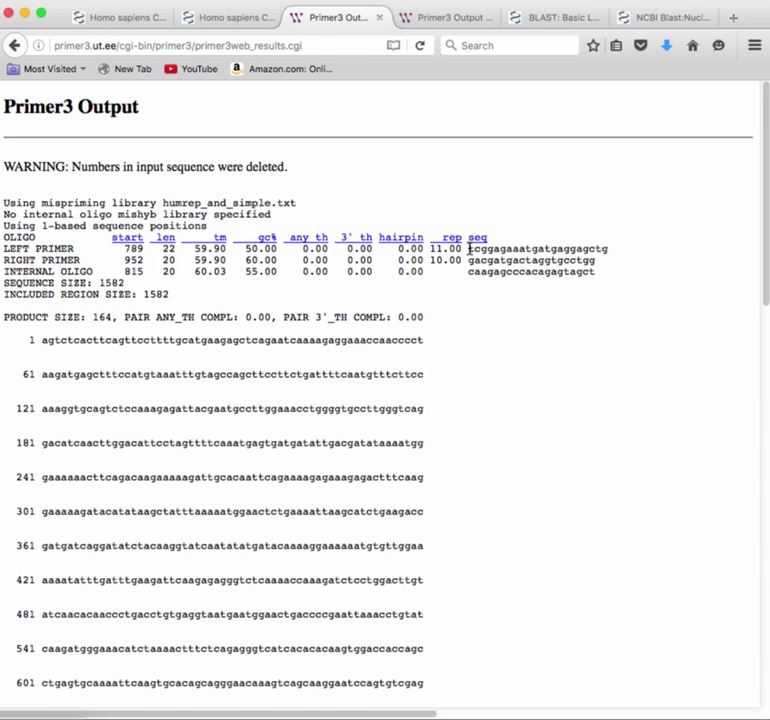
left_click_drag(469, 248, 612, 254)
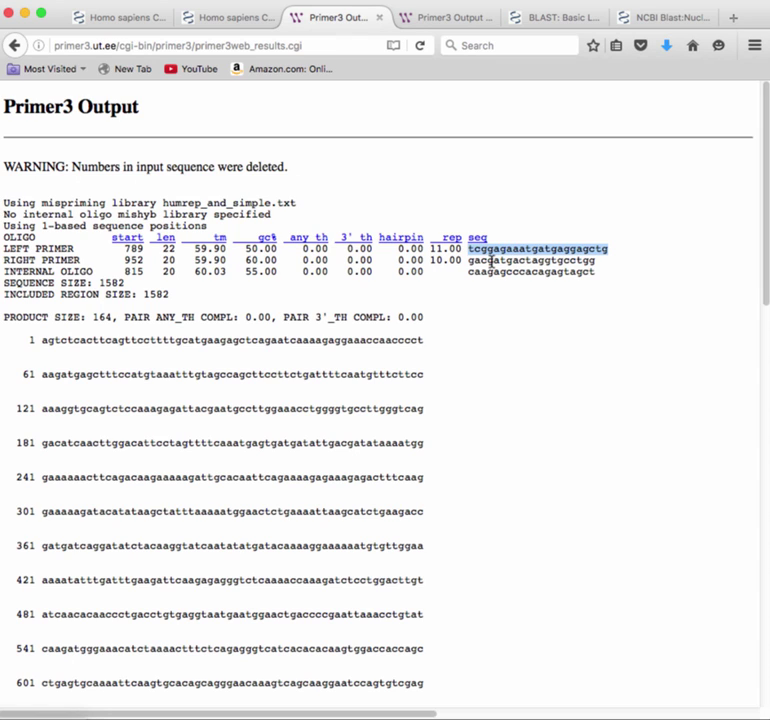
mouse_move(467, 261)
left_mouse_down()
mouse_move(596, 261)
mouse_move(471, 277)
left_mouse_up()
left_click(597, 277)
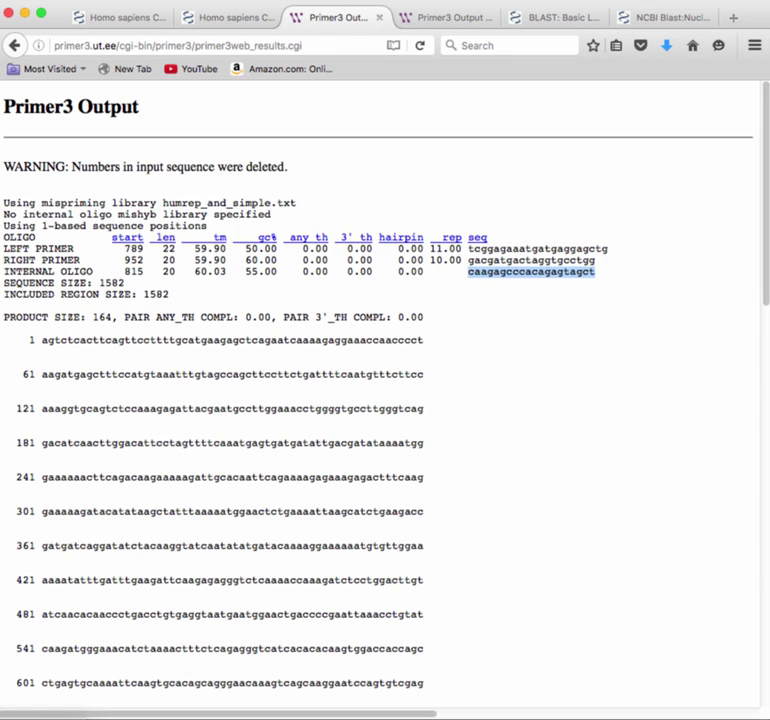
scroll(455, 512, "down", 2)
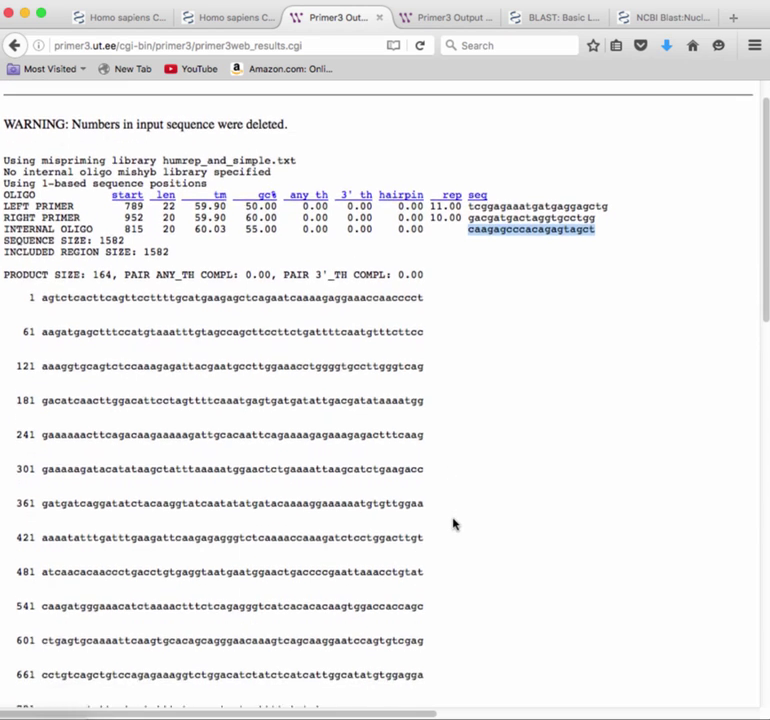
scroll(453, 523, "down", 5)
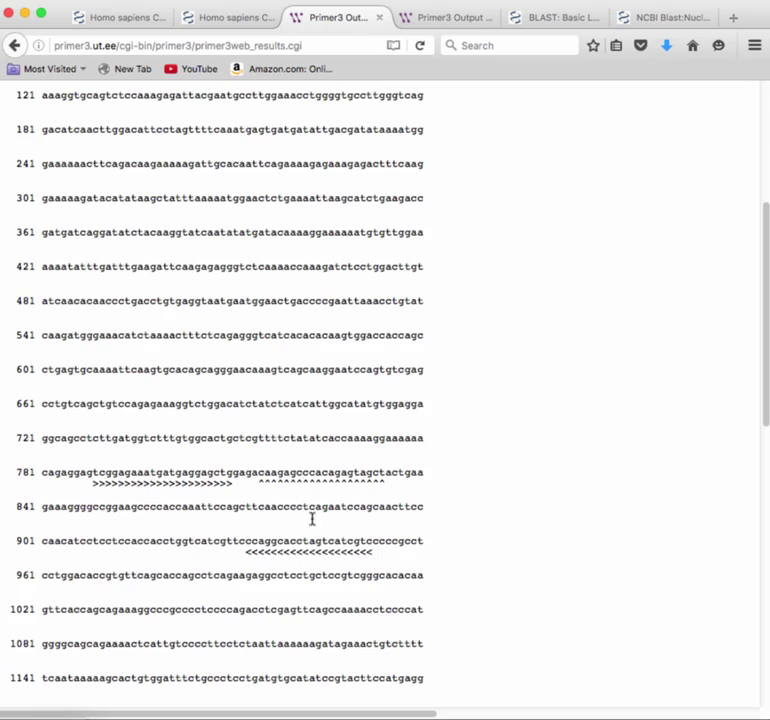
scroll(512, 583, "down", 2)
scroll(512, 588, "down", 9)
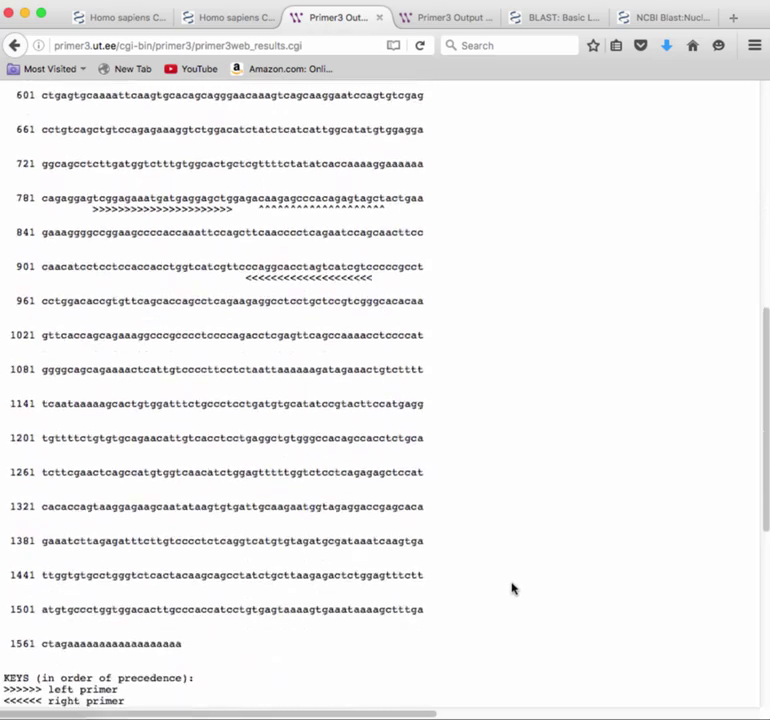
scroll(512, 590, "down", 2)
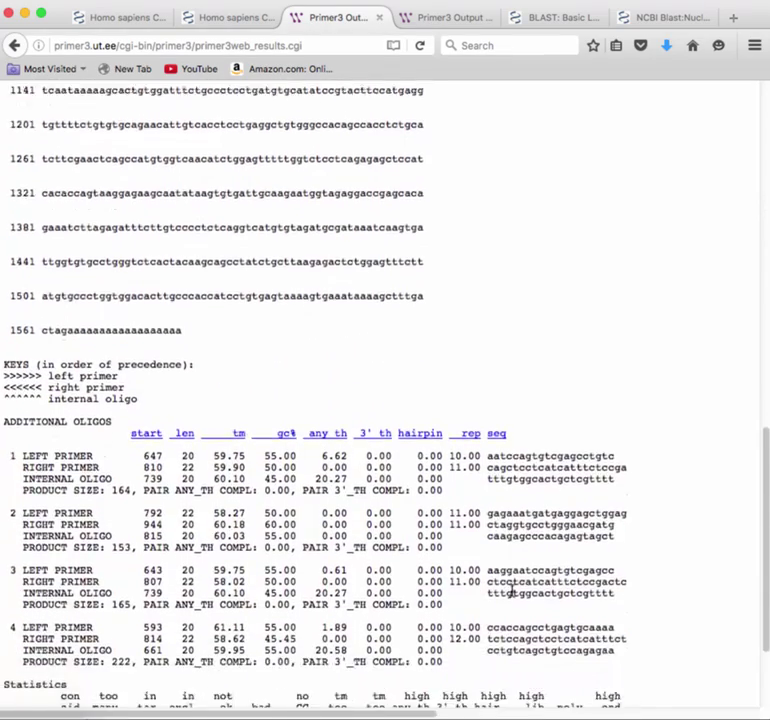
scroll(508, 590, "down", 2)
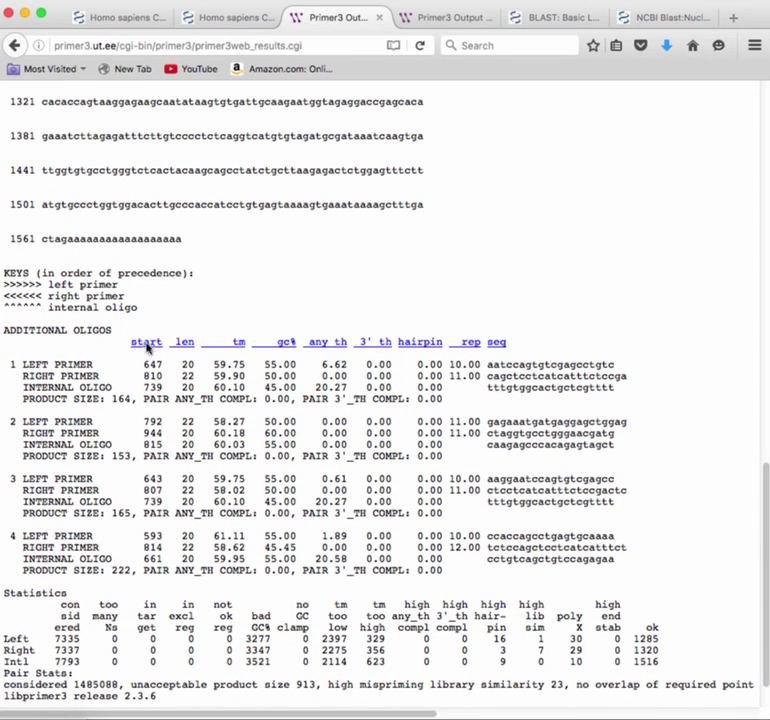
scroll(379, 532, "down", 2)
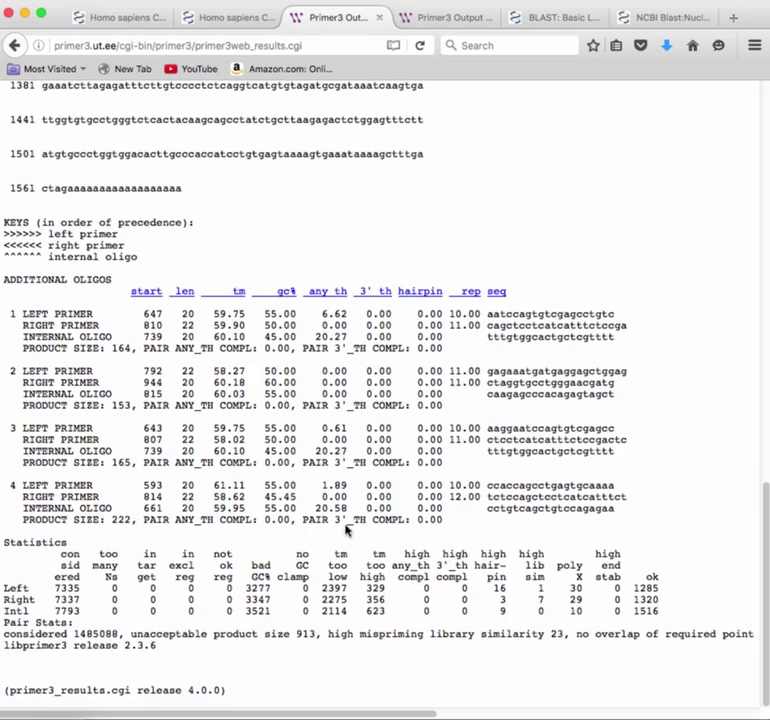
scroll(440, 450, "up", 2)
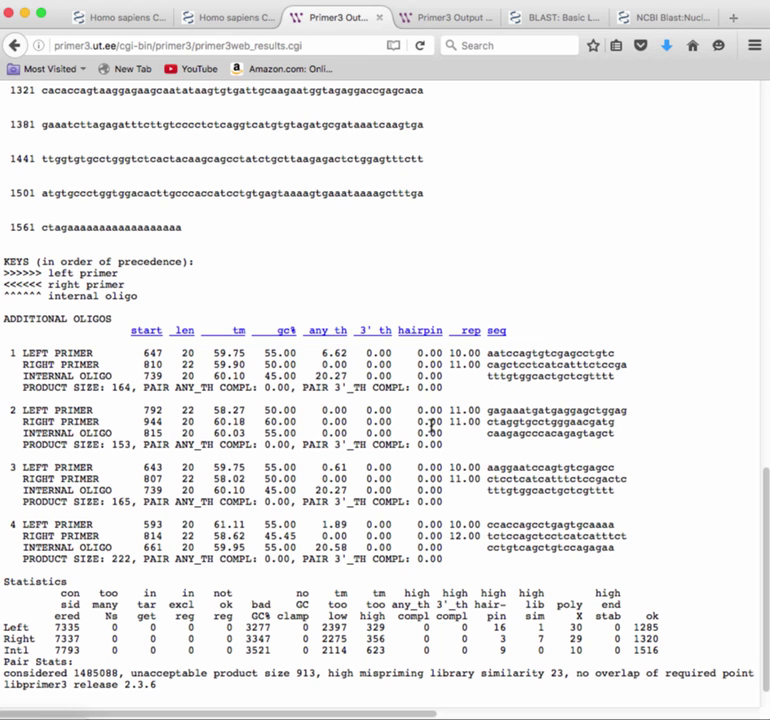
scroll(519, 443, "down", 2)
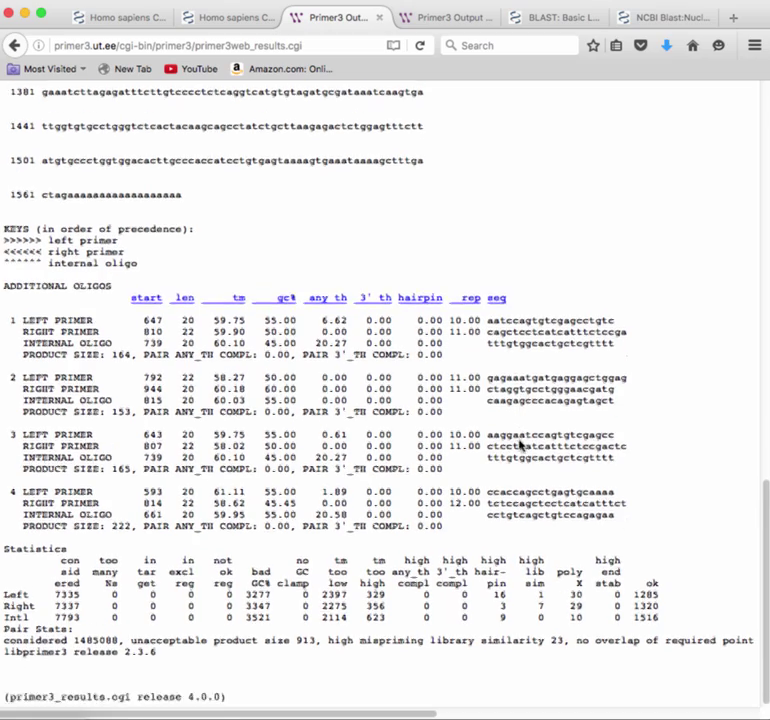
scroll(519, 452, "up", 20)
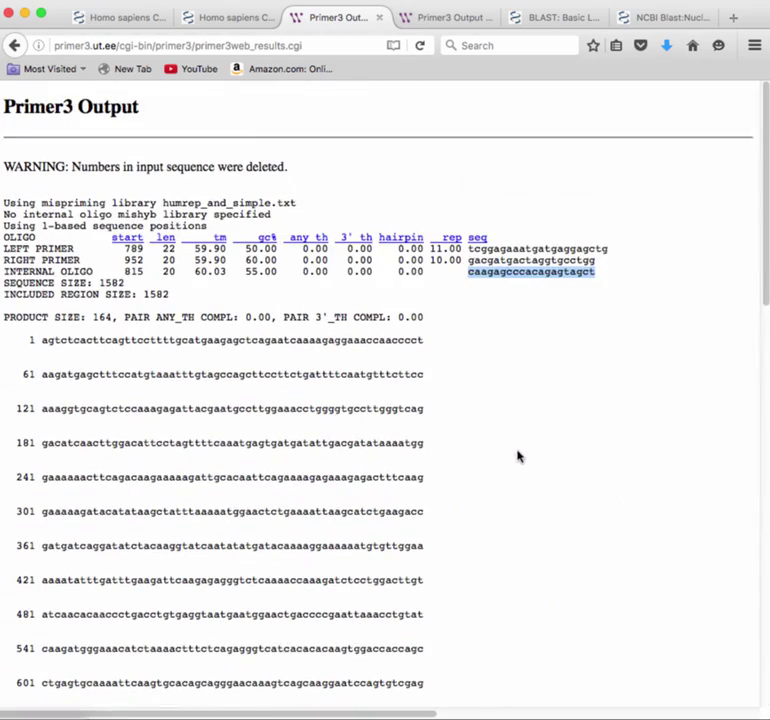
Select the left primer tcggagaaatgatgaggagctg in the results for copying
left_click(613, 254)
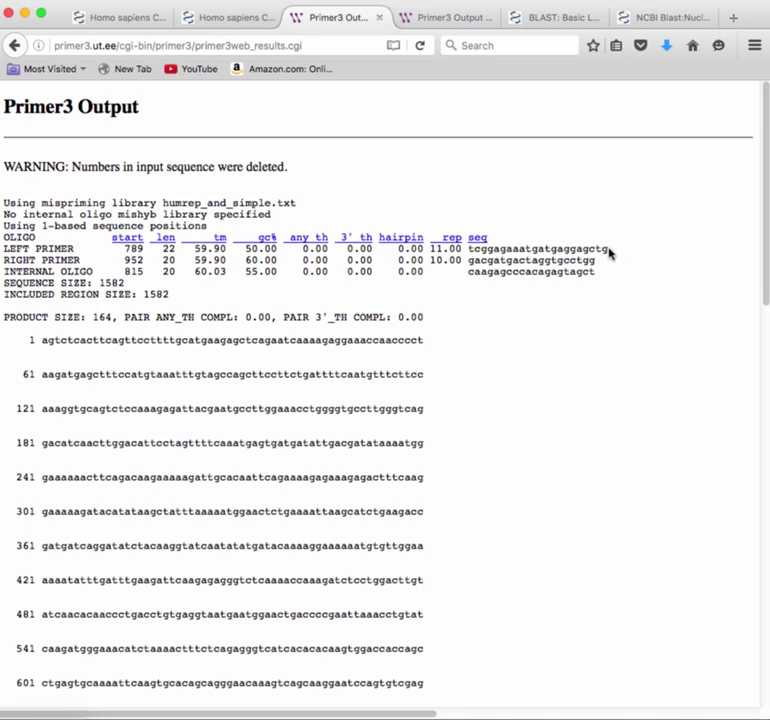
left_click_drag(609, 253, 463, 249)
key("super+c")
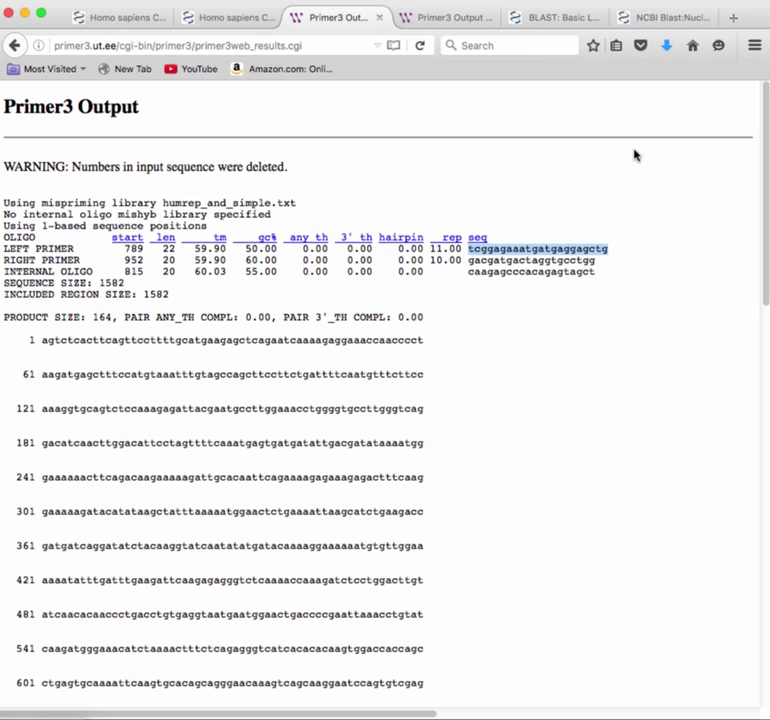
Run a blastn search of the pasted 22-letter left primer against Human genomic plus transcript
left_click(550, 17)
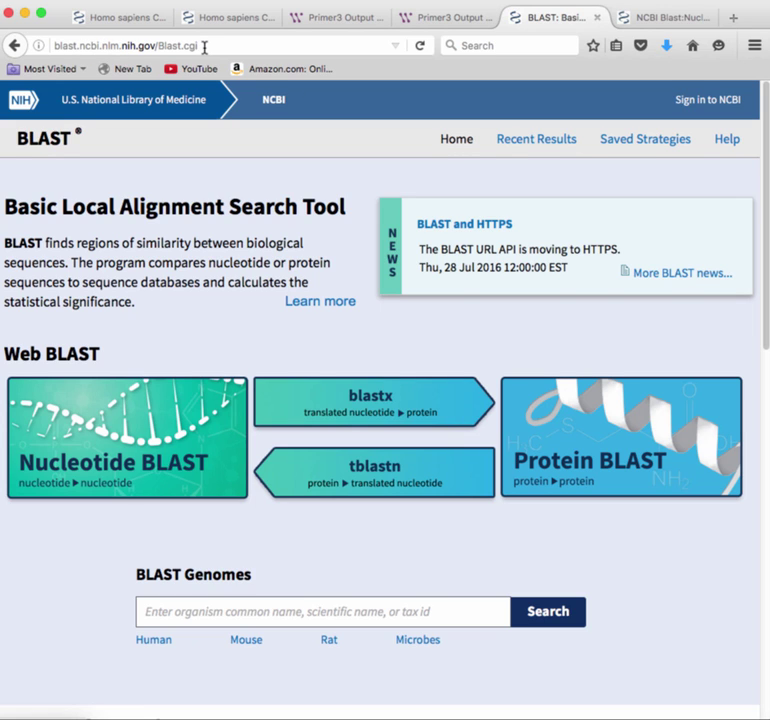
left_click(96, 438)
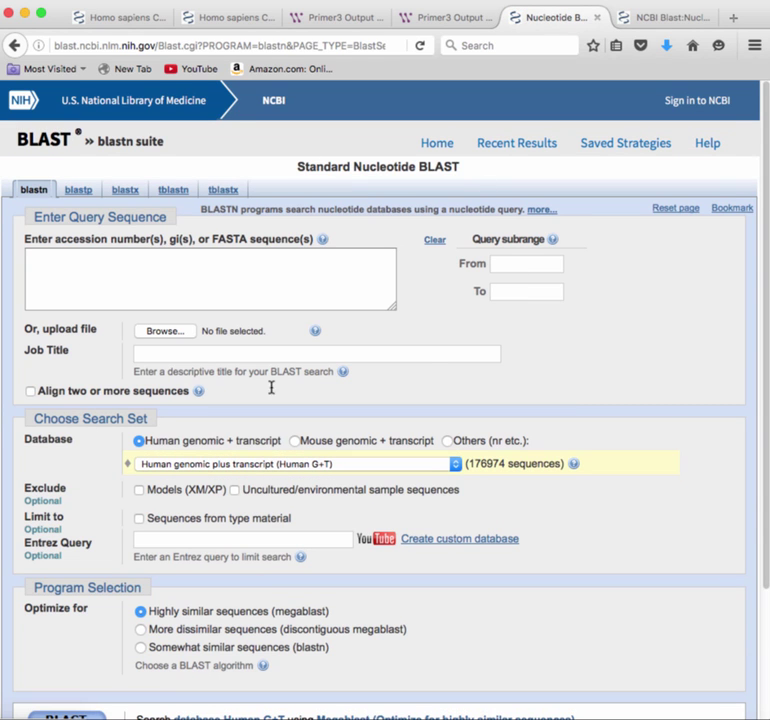
left_click(147, 275)
key("super+v")
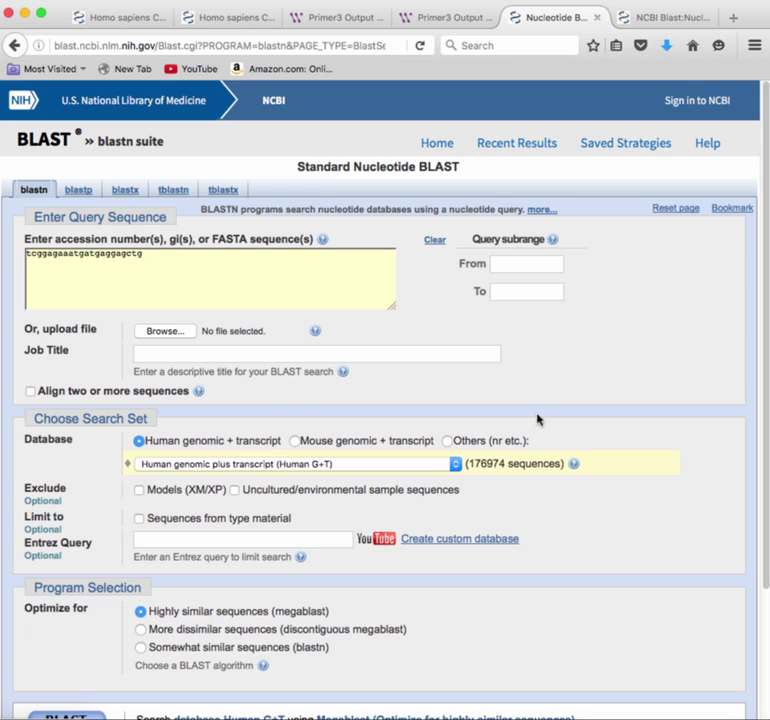
left_click(585, 350)
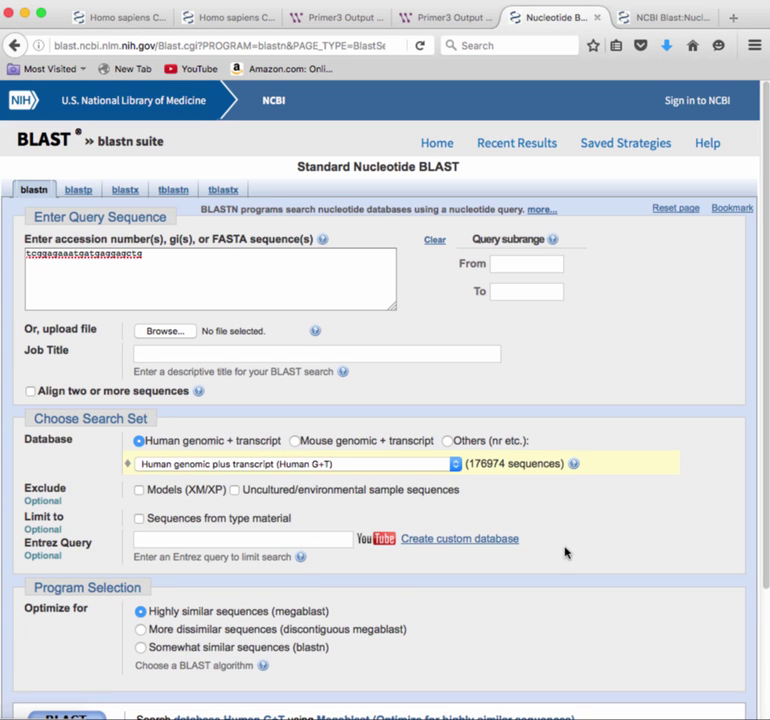
scroll(566, 552, "down", 3)
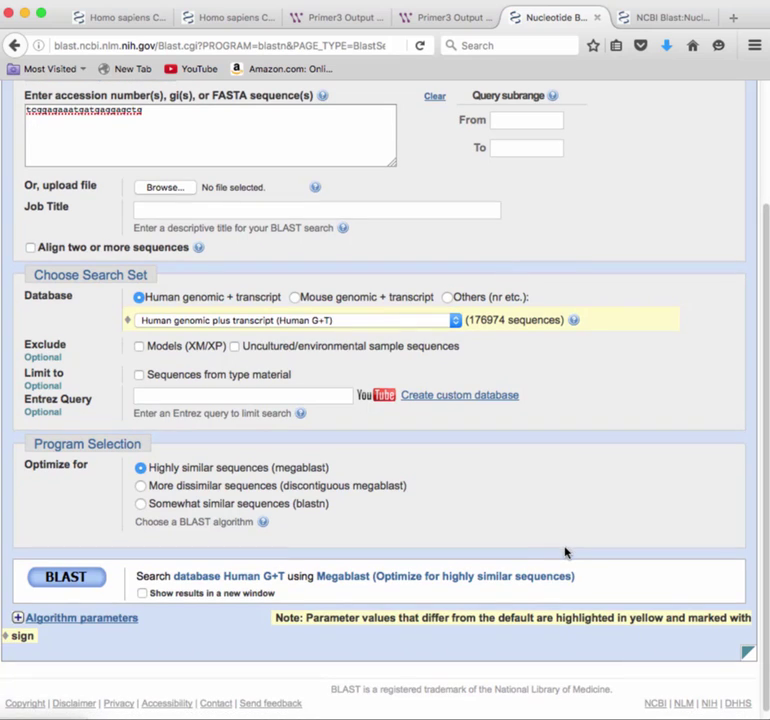
left_click(82, 579)
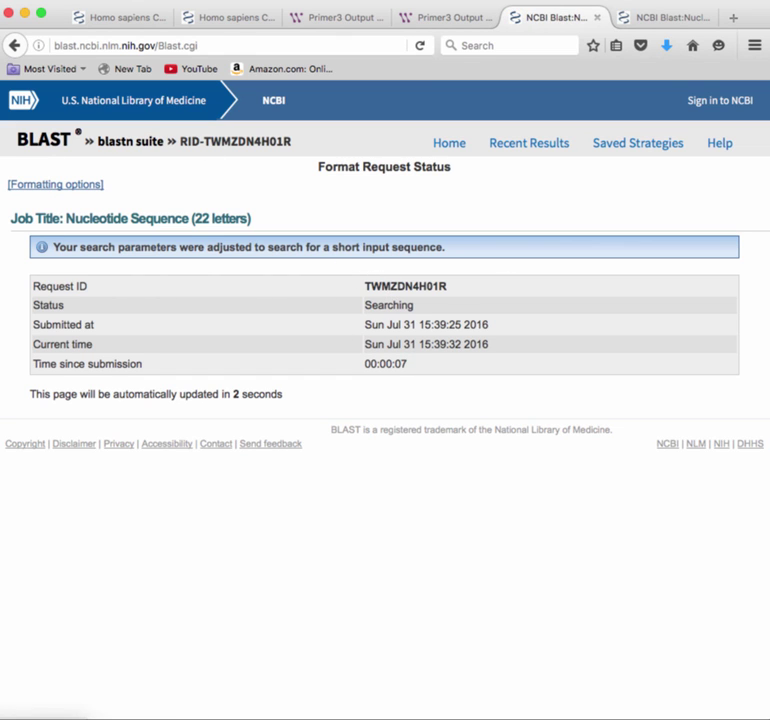
Show the BLAST results: top hit Homo sapiens CD2 mRNA NM_001767.3, 100% identity, E value 0.001
left_click(669, 19)
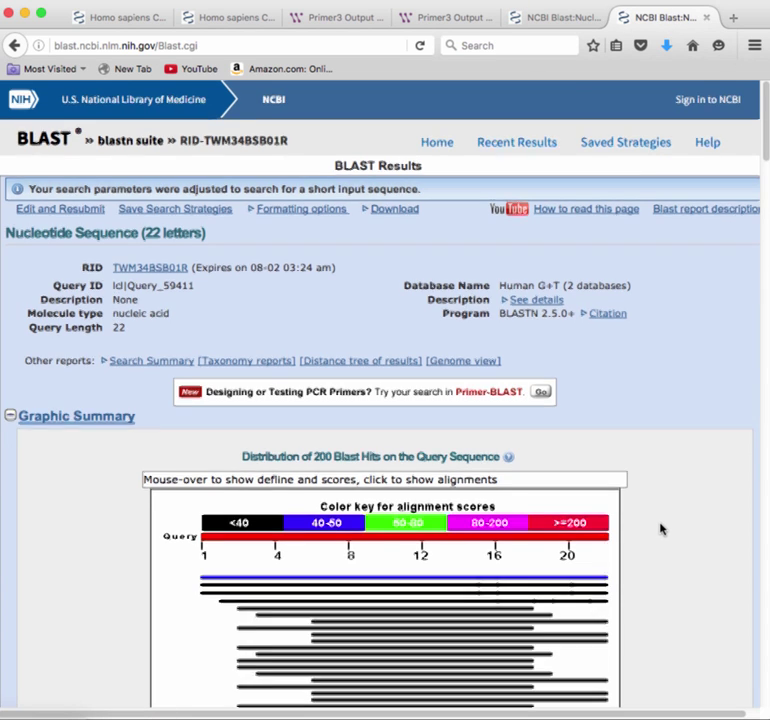
scroll(661, 528, "down", 2)
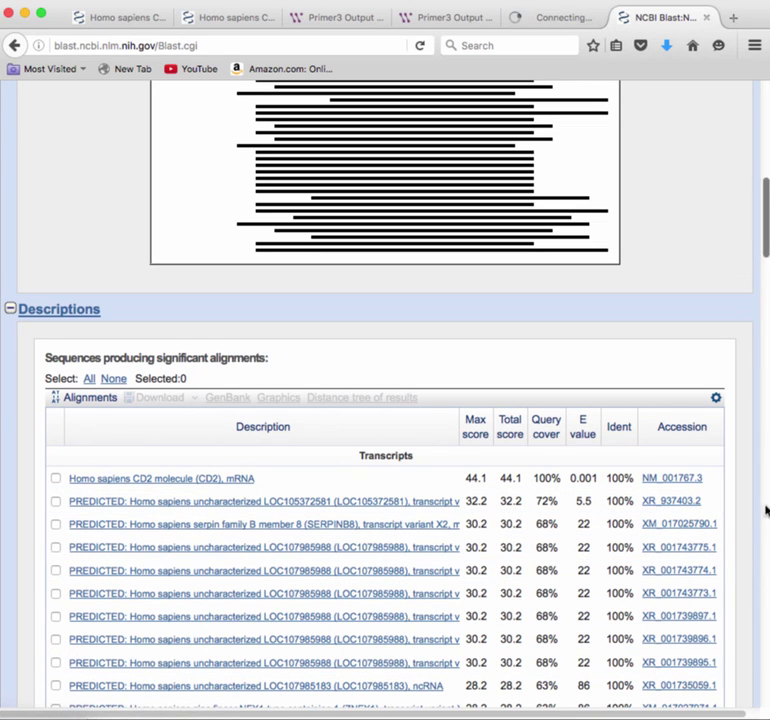
scroll(745, 530, "down", 1)
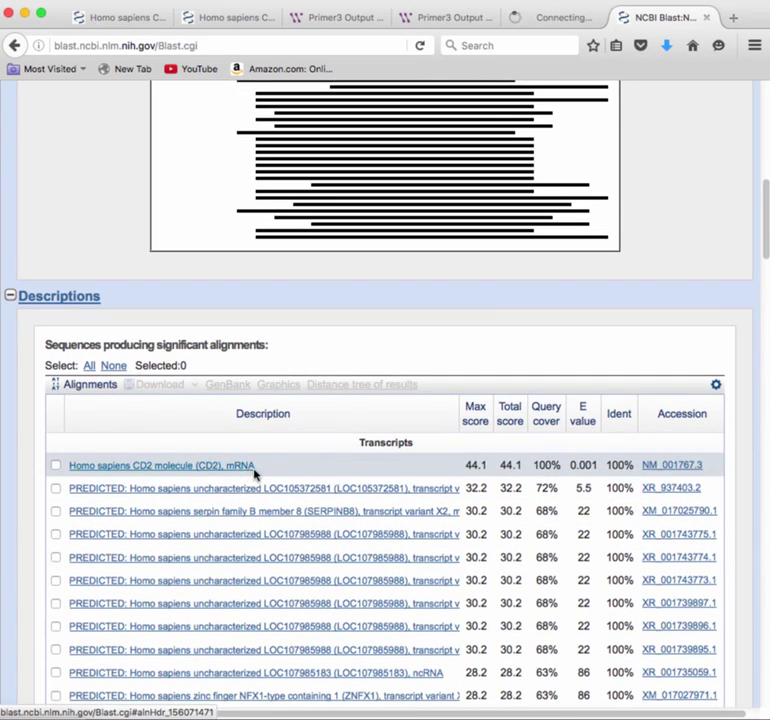